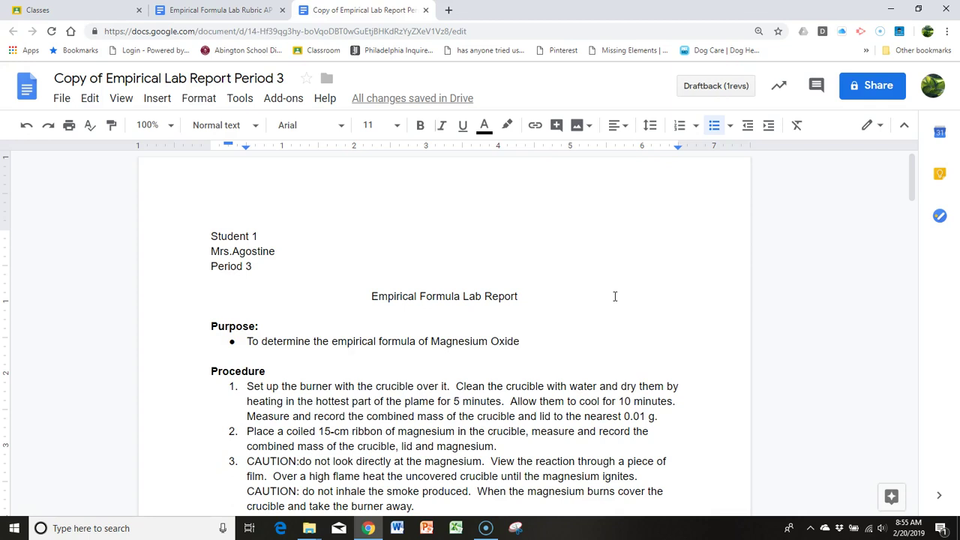
- Search the add-on store for 'orange slice teacher rubric', confirm it shows Manage, then open its Add-ons submenu
left_click(285, 101)
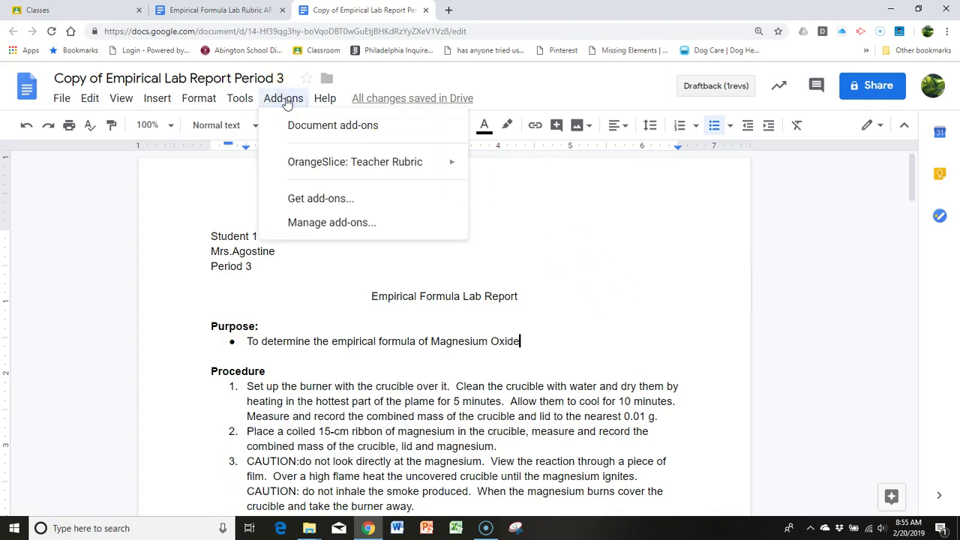
left_click(297, 208)
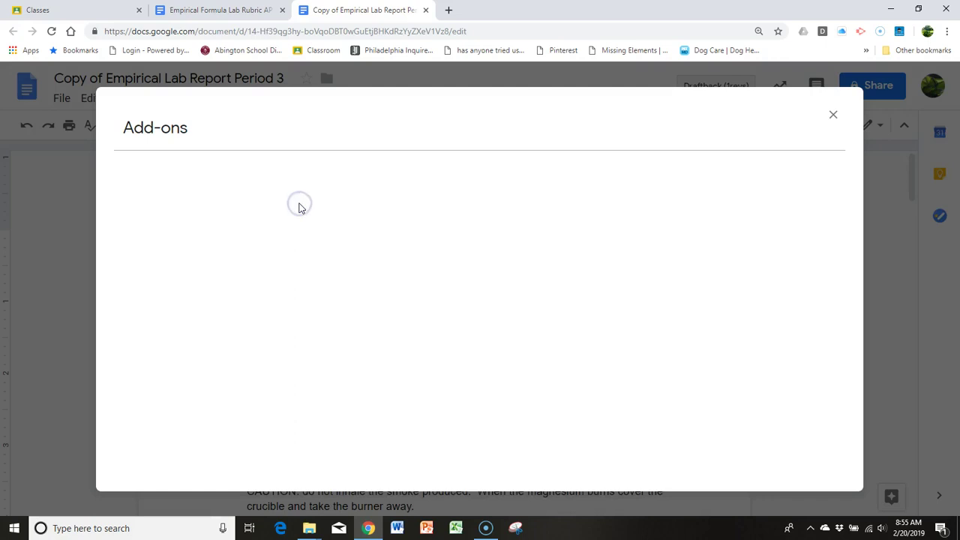
left_click(718, 163)
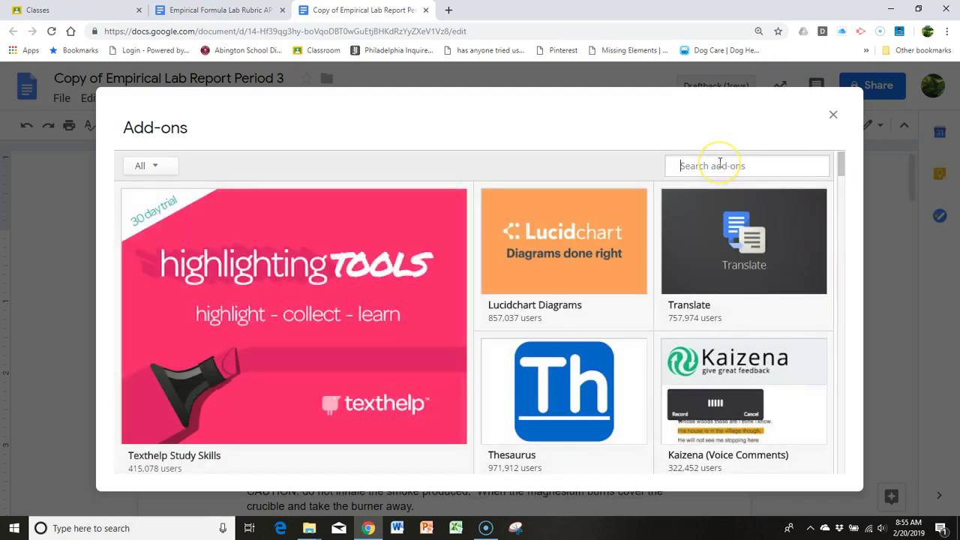
type("orange slice teacher rubric")
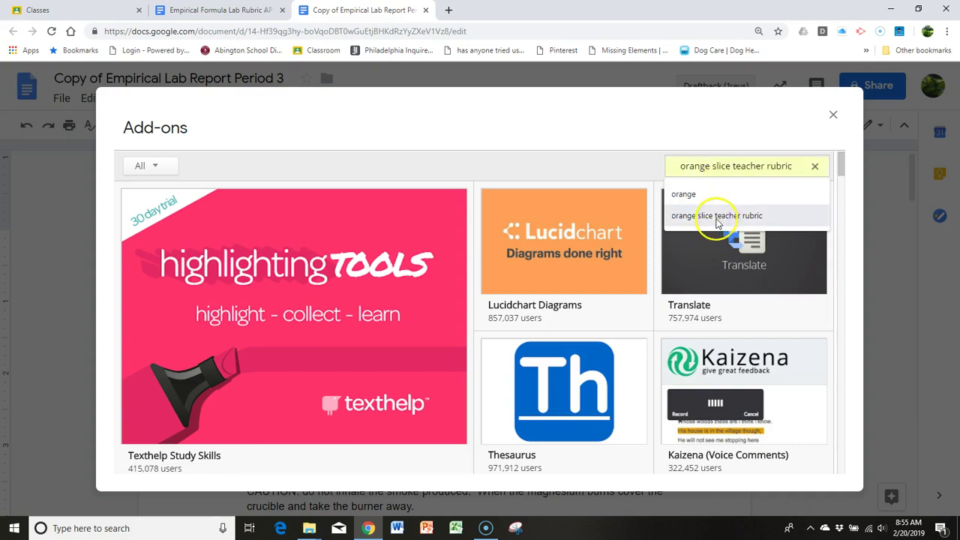
left_click(712, 215)
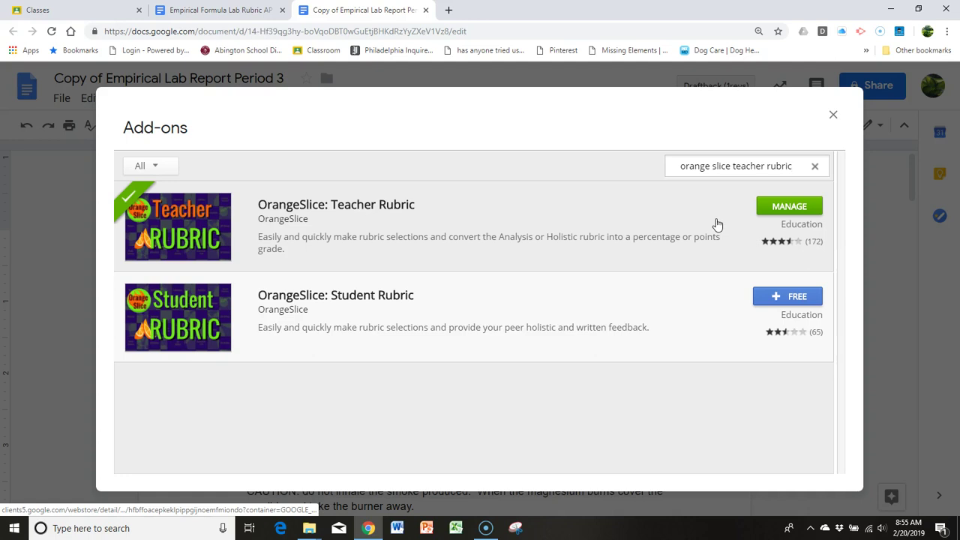
left_click(204, 229)
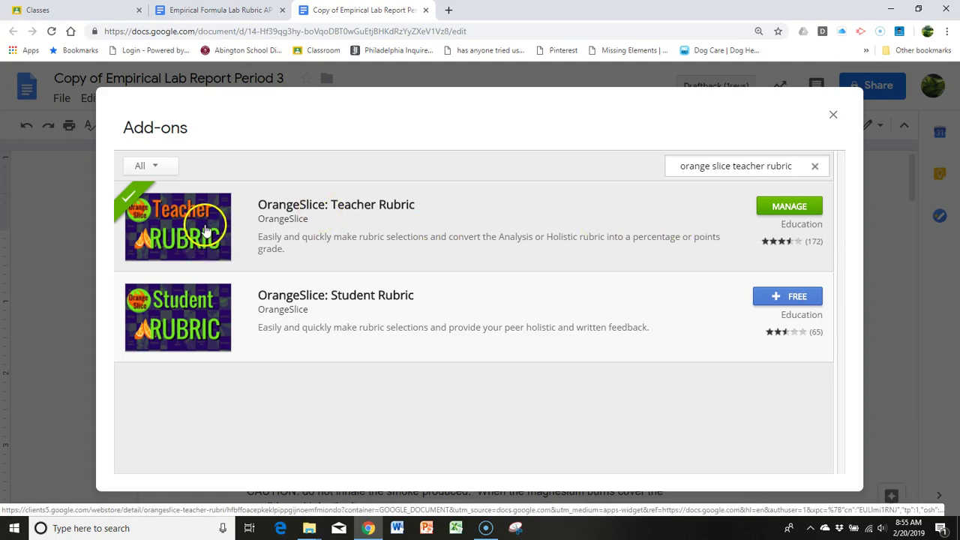
left_click(799, 215)
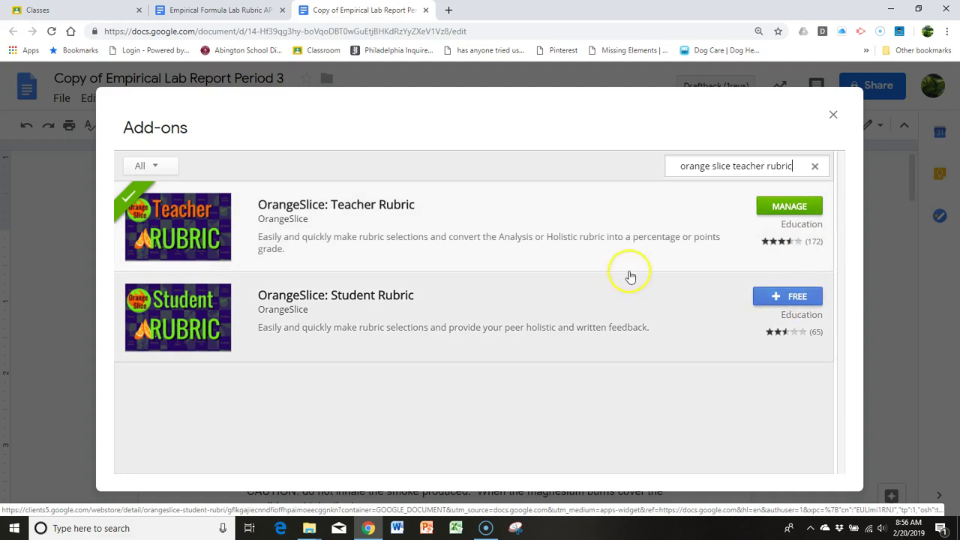
left_click(833, 114)
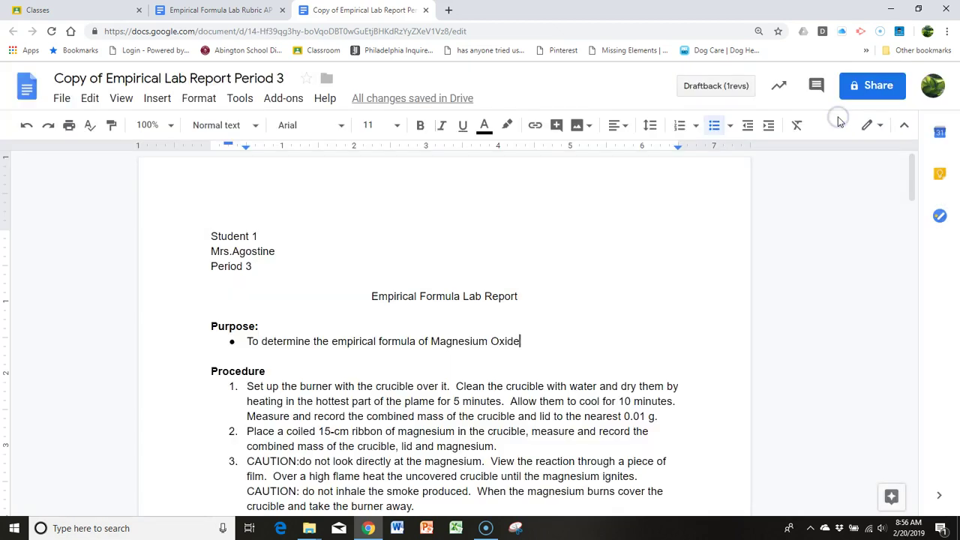
left_click(285, 98)
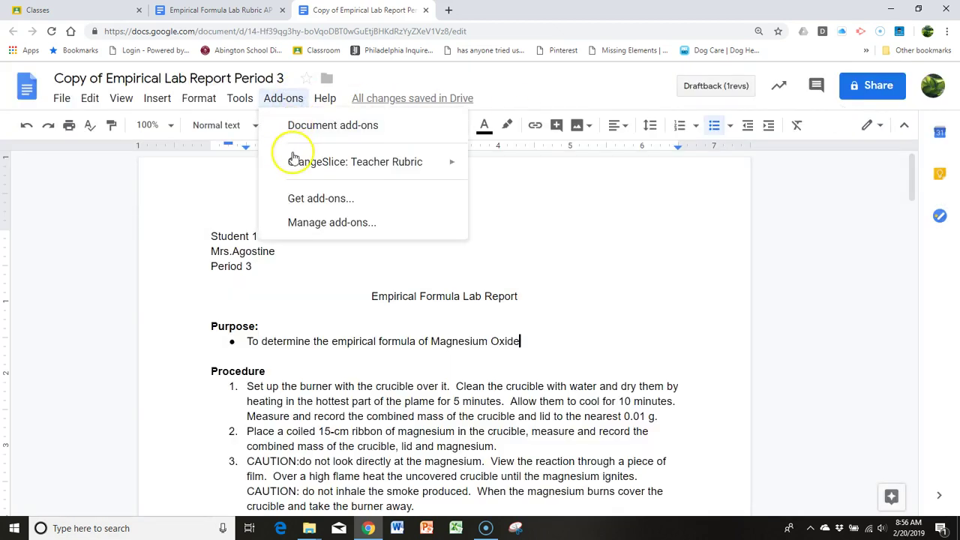
mouse_move(293, 159)
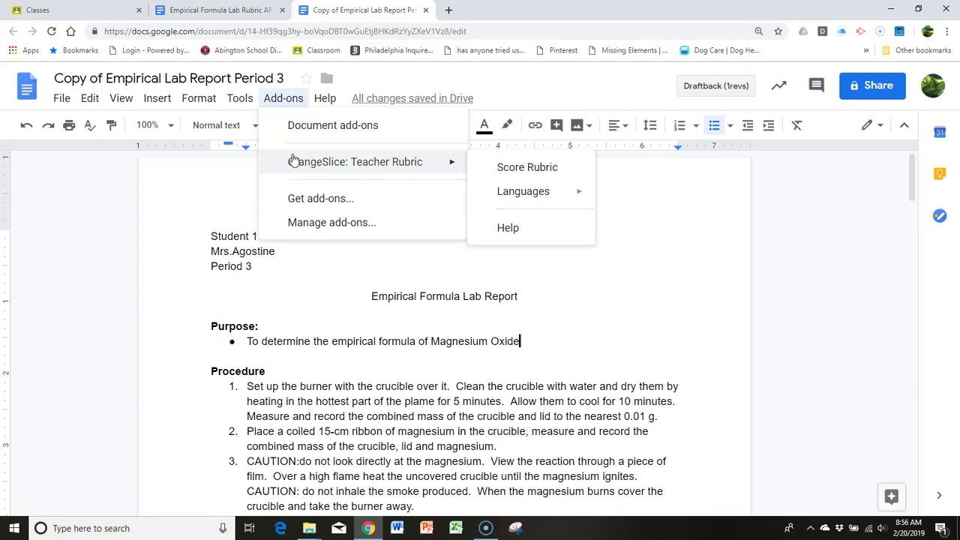
- Close the add-on menu, look over the Empirical Formula Lab rubric table's header cells, then return to the lab report
left_click(707, 314)
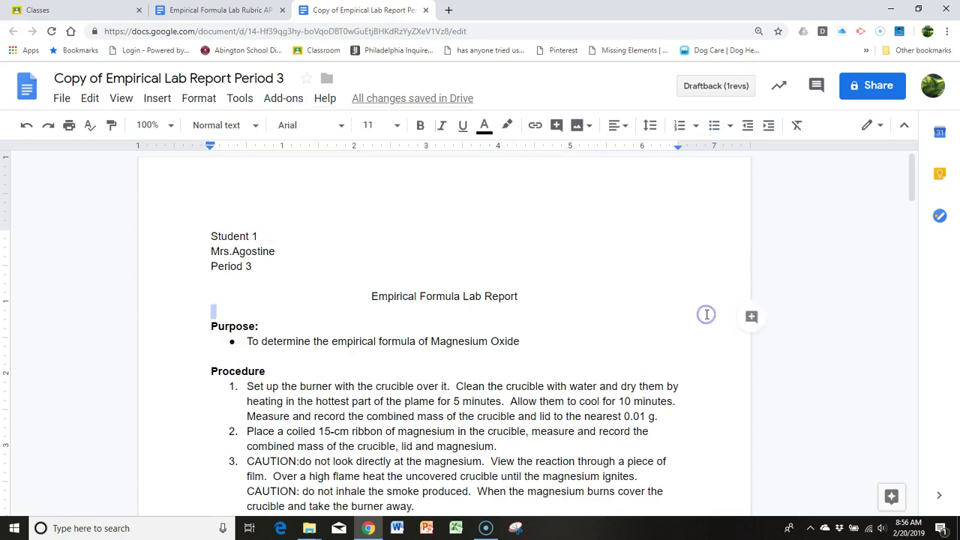
left_click(194, 11)
scroll(696, 326, "up", 4)
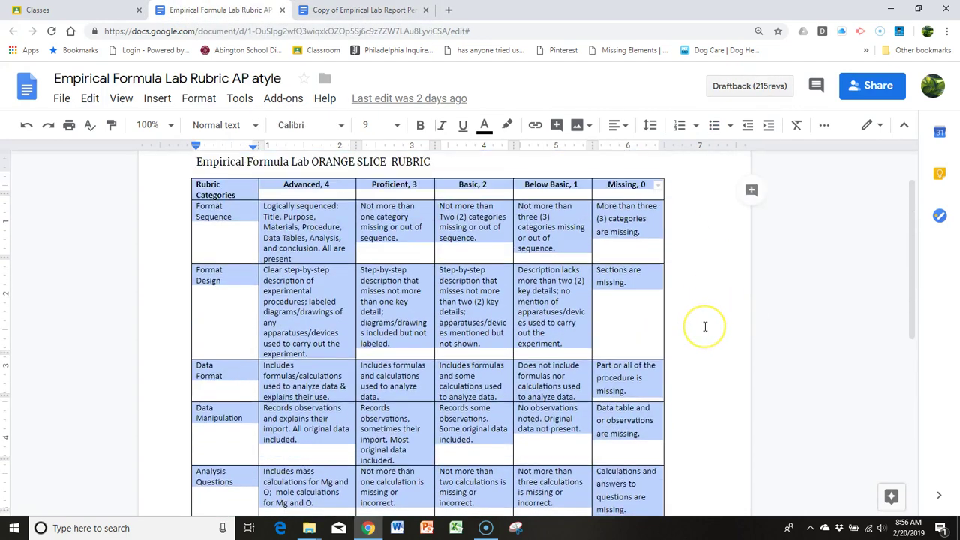
left_click(564, 326)
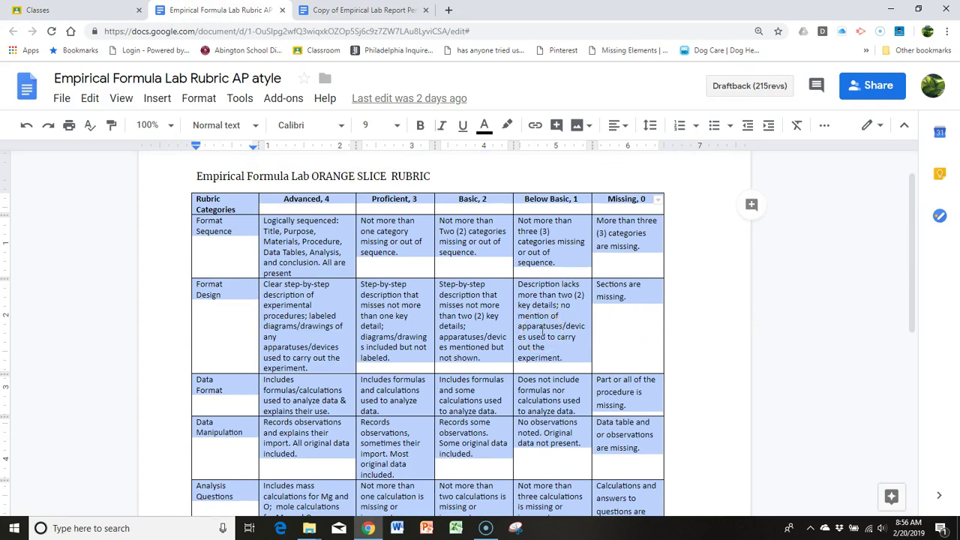
left_click(542, 332)
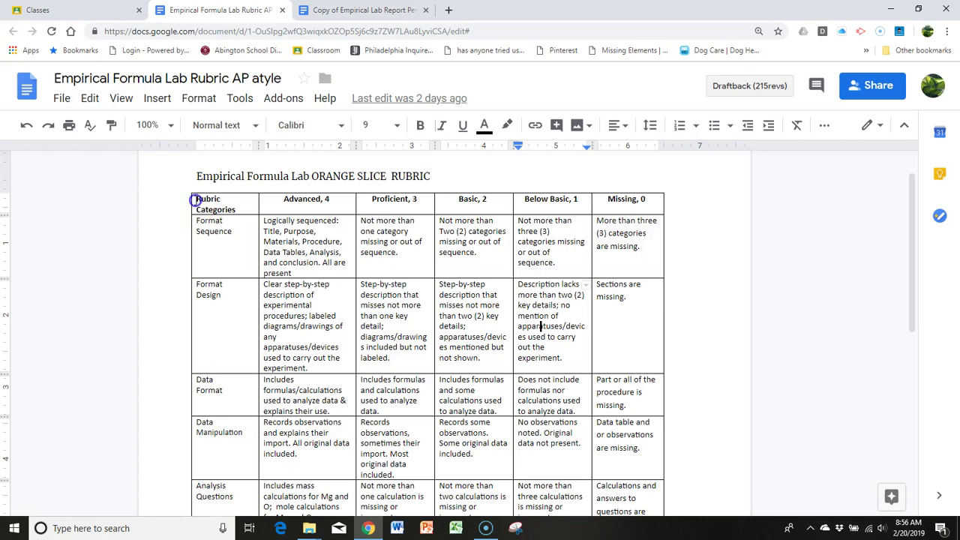
left_click(194, 200)
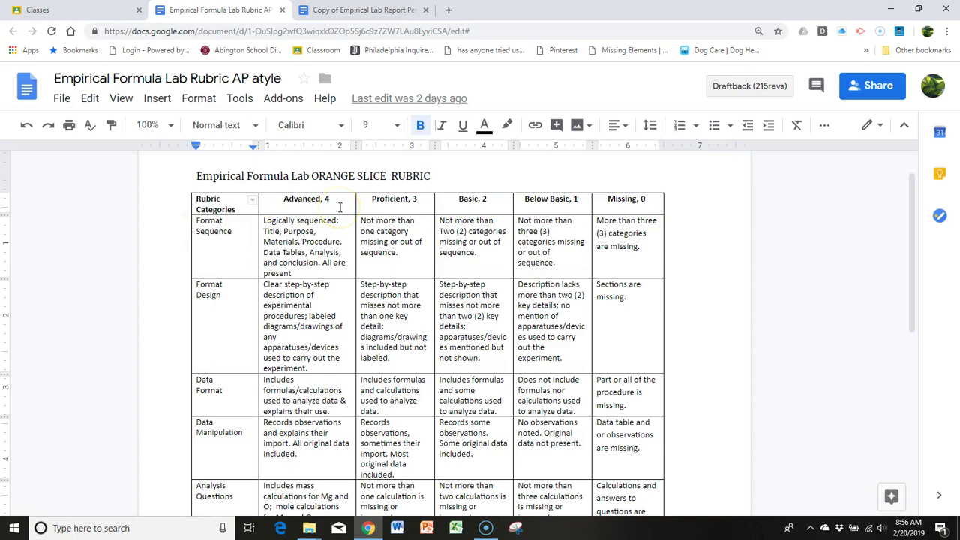
left_click(306, 200)
left_click(319, 204)
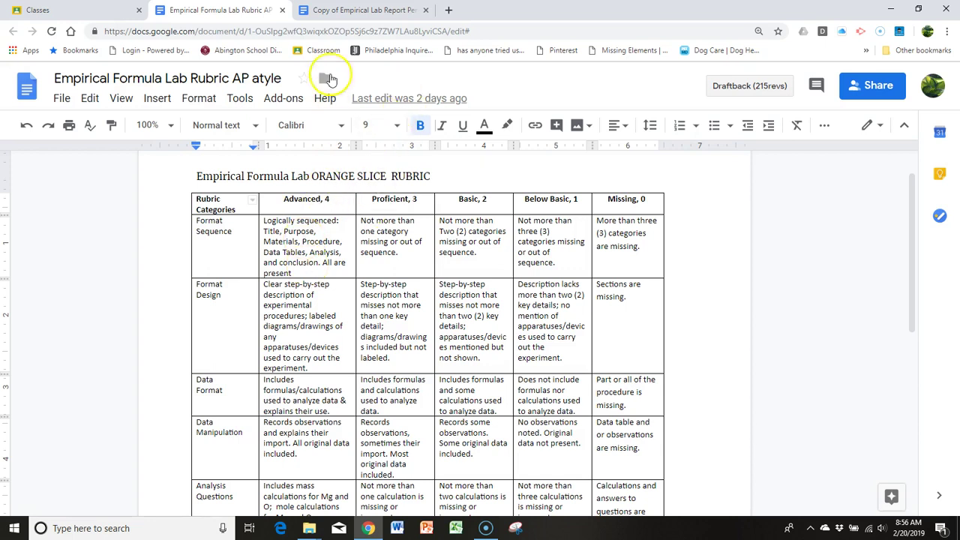
left_click(346, 10)
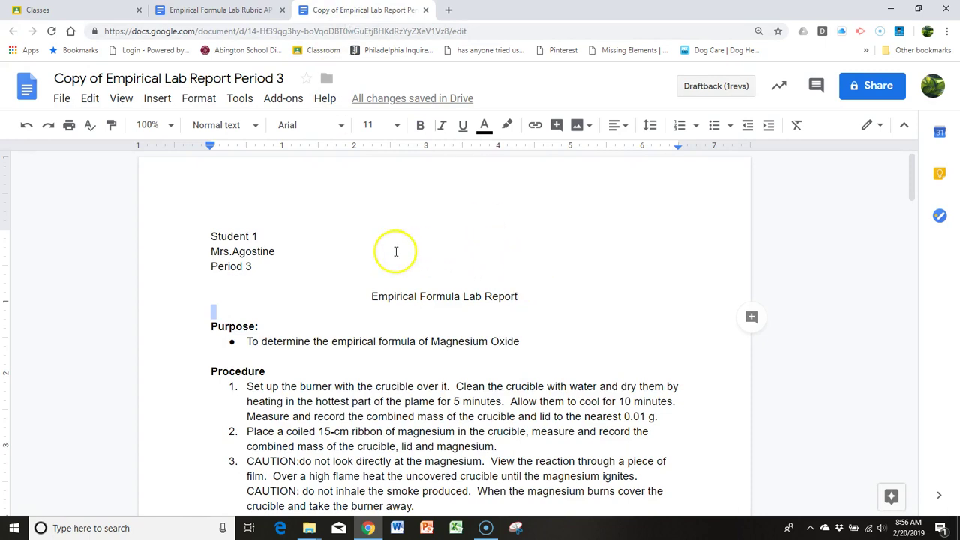
- Paste the copied rubric table on a new line after the Conclusion paragraph at the report's end
scroll(503, 265, "down", 9)
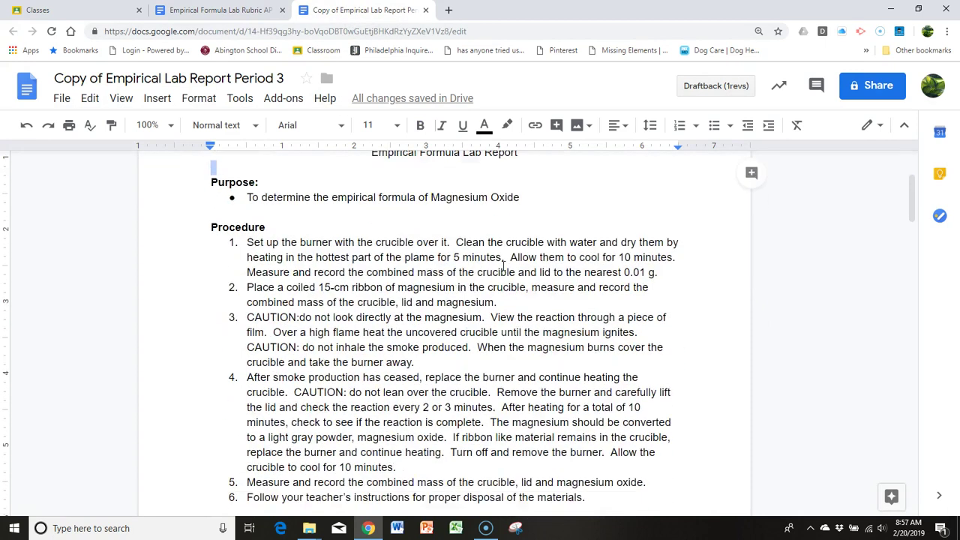
scroll(503, 266, "down", 3)
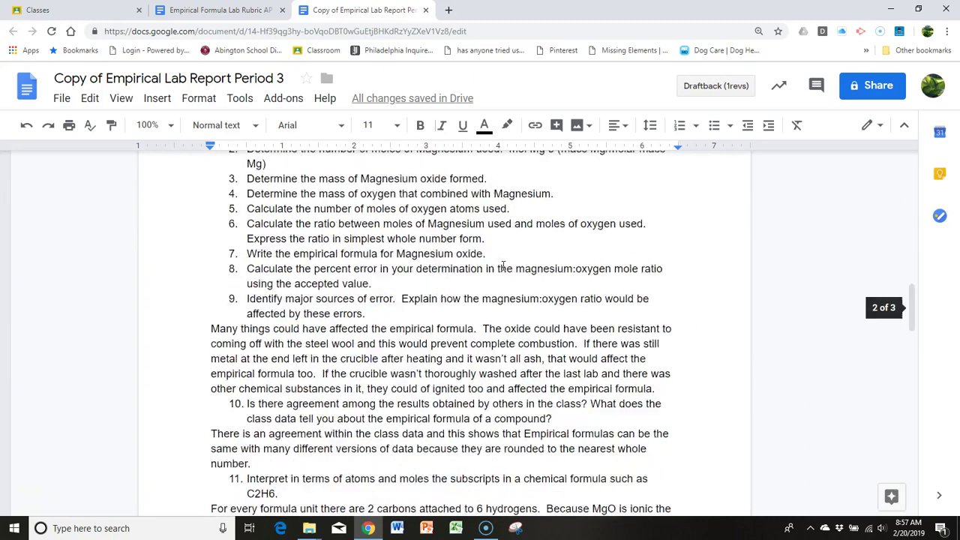
scroll(503, 265, "up", 9)
scroll(505, 253, "up", 3)
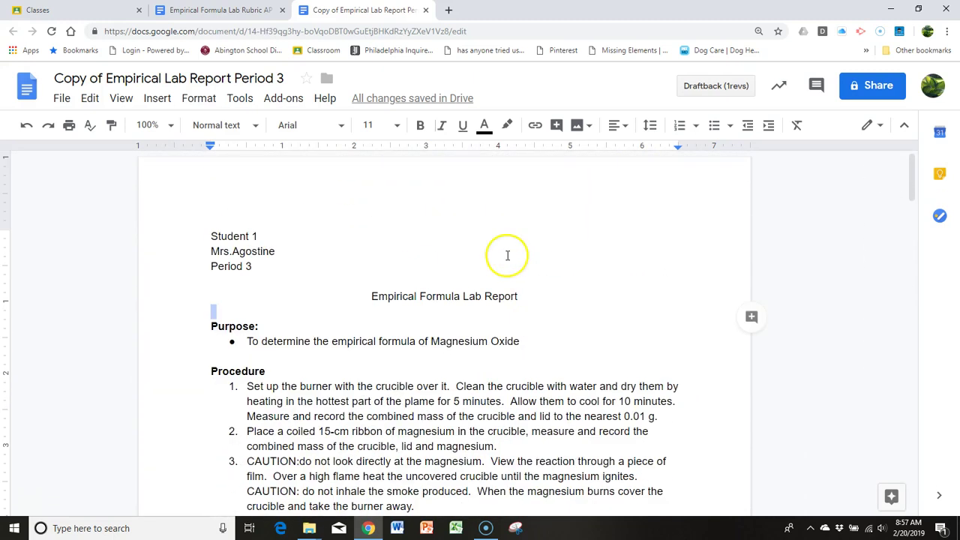
scroll(476, 307, "down", 5)
scroll(474, 309, "down", 12)
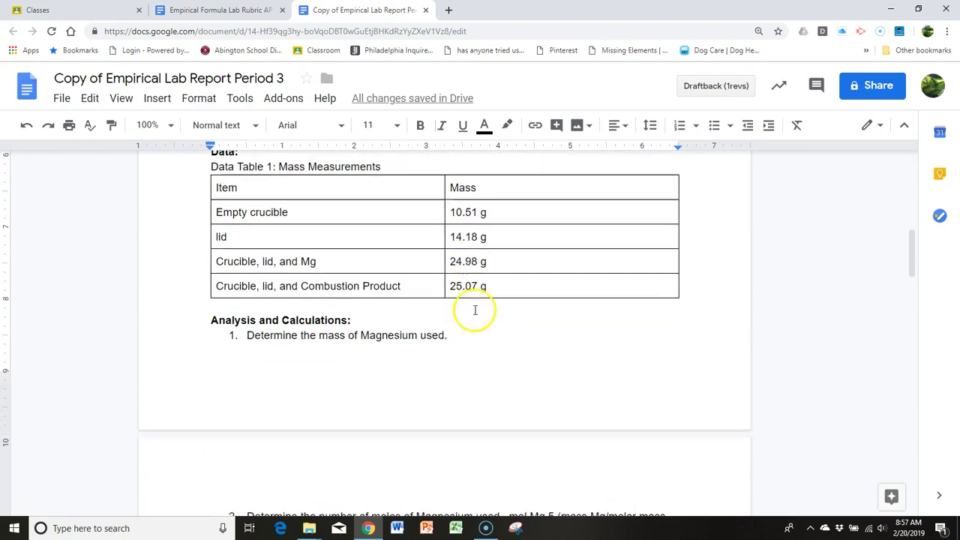
scroll(473, 309, "down", 10)
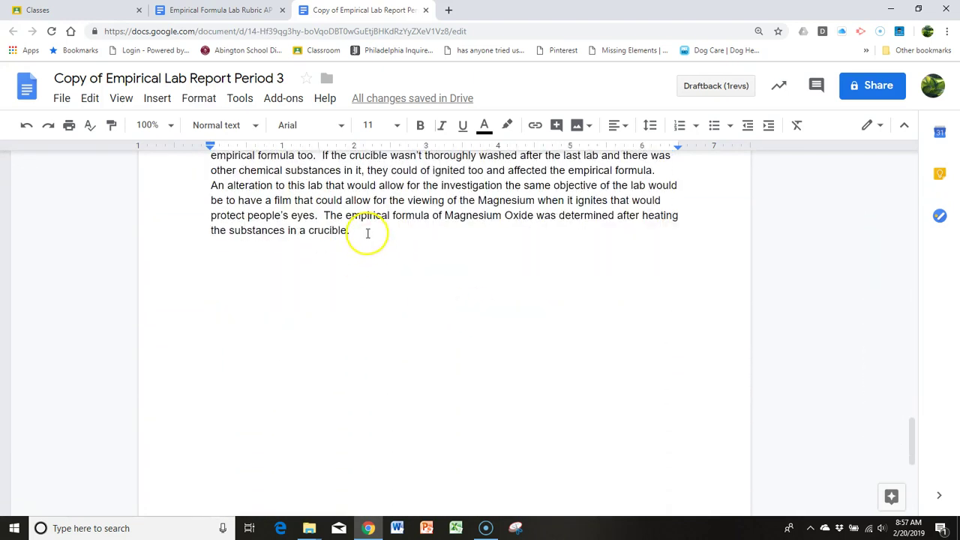
left_click(367, 232)
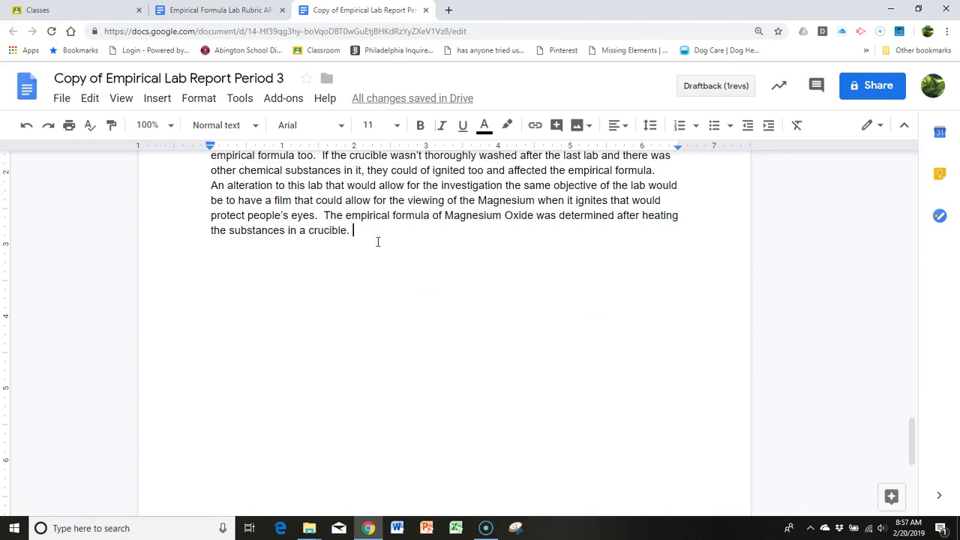
key("Return")
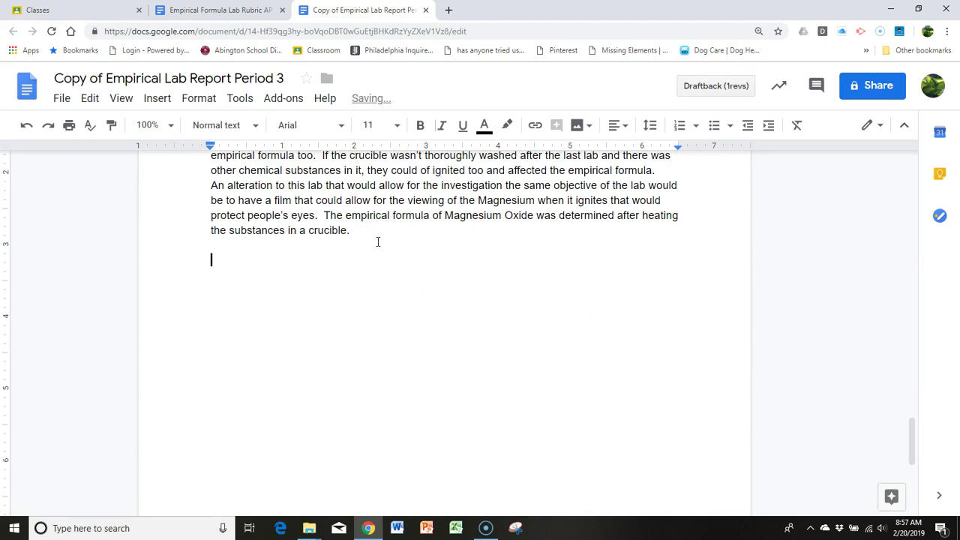
key("ctrl+v")
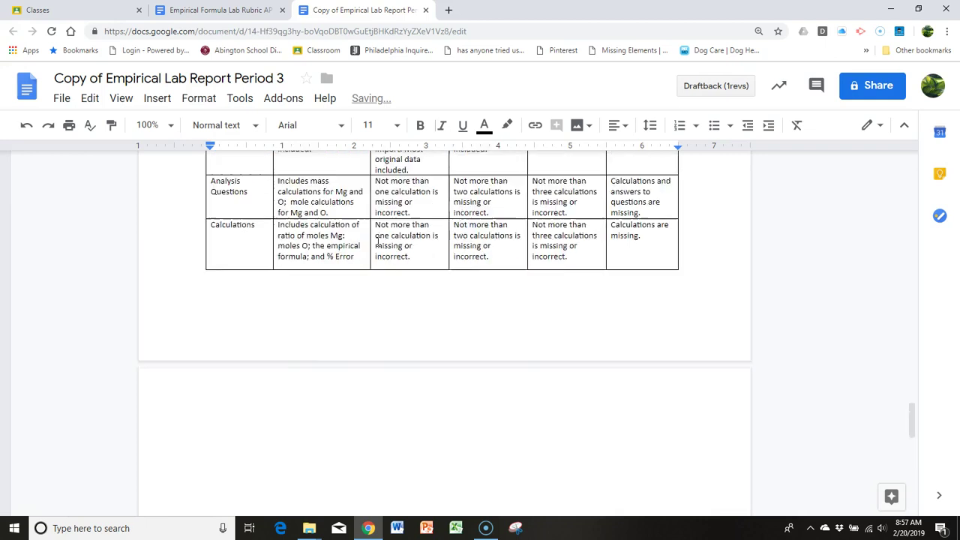
scroll(439, 380, "up", 10)
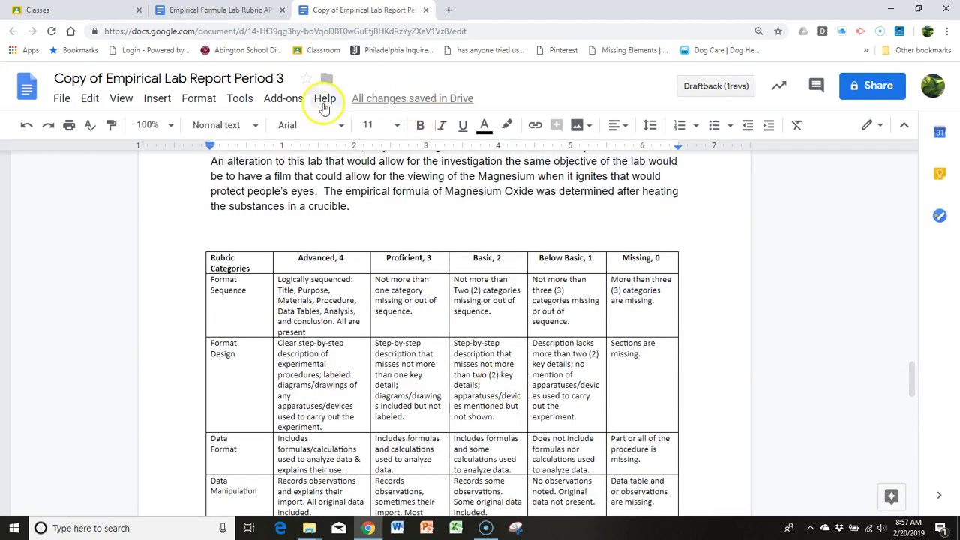
- Launch OrangeSlice Score Rubric with Analysis rubric type and 40 total points, expanding Performance Points
left_click(278, 98)
mouse_move(371, 169)
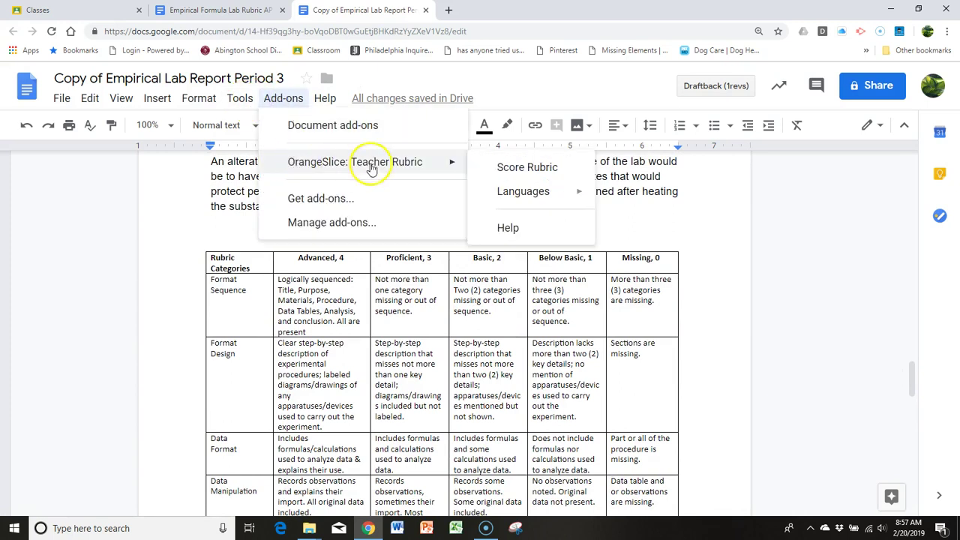
left_click(506, 171)
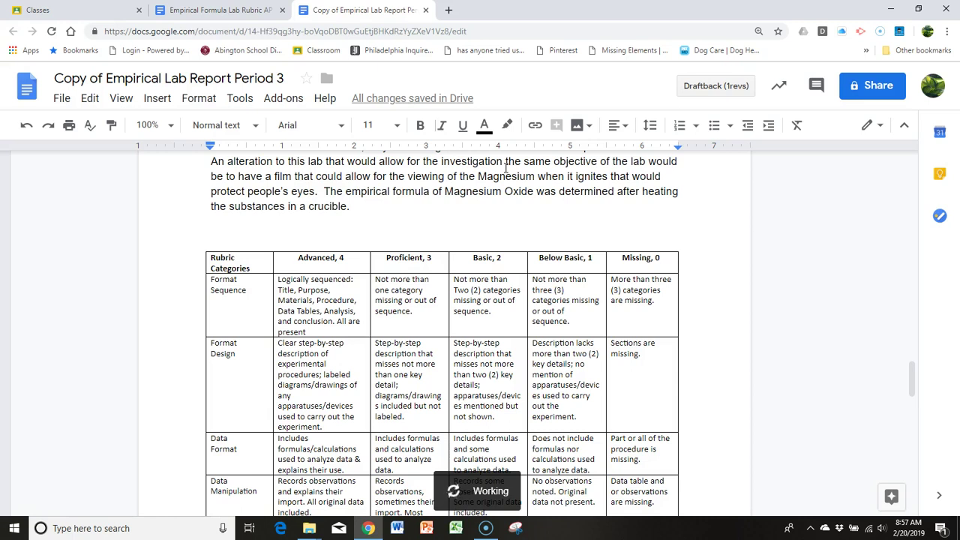
scroll(506, 167, "down", 10)
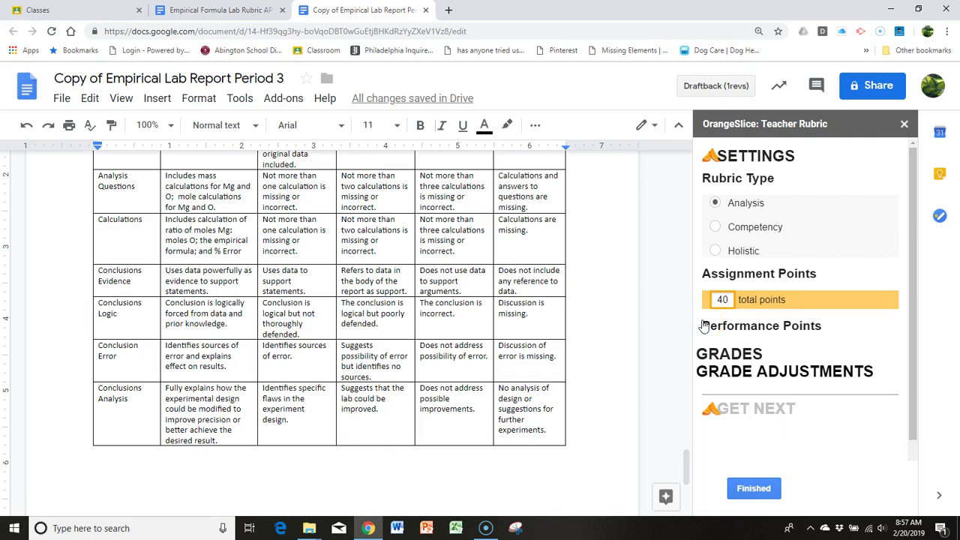
left_click(732, 330)
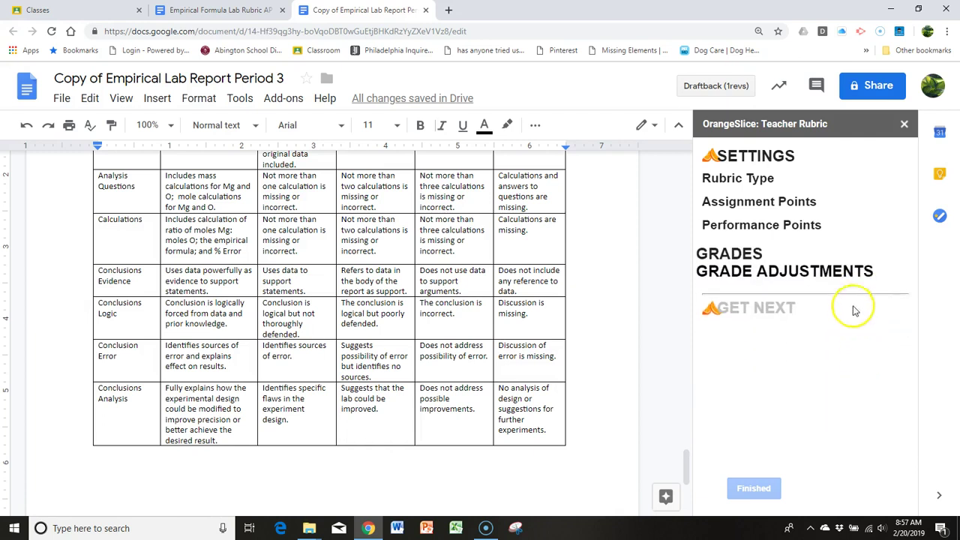
left_click(746, 225)
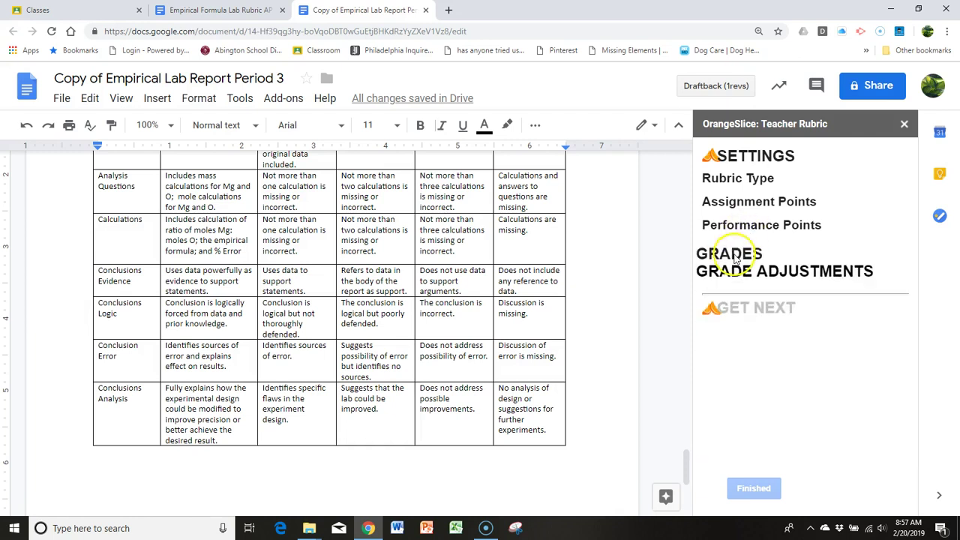
- Collapse Performance Points, enable Feedback under GRADES, and finish the rubric settings
left_click(684, 255)
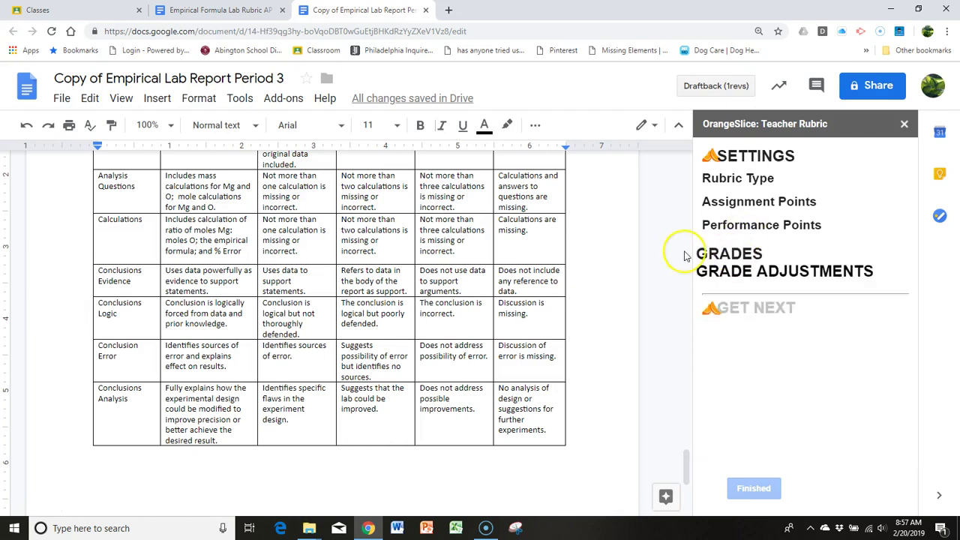
left_click(722, 255)
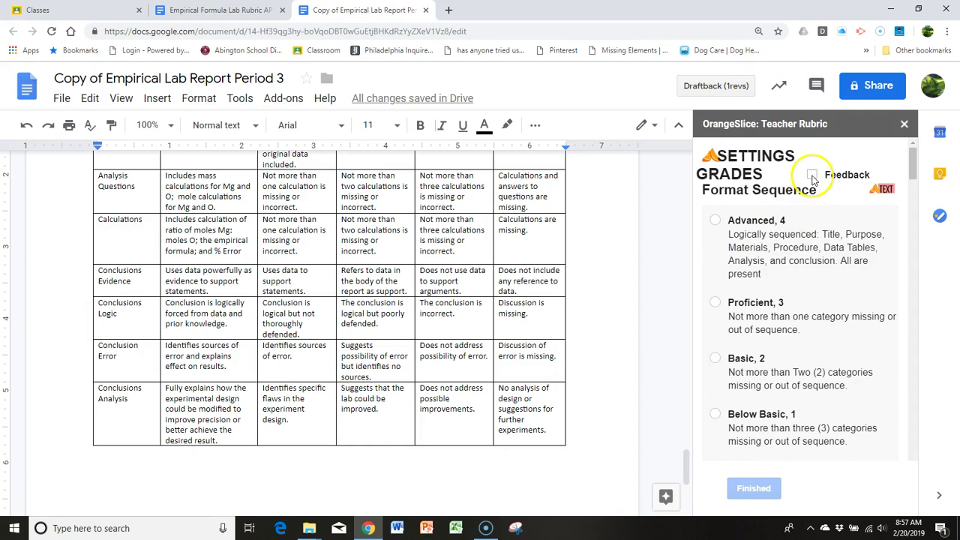
left_click(811, 175)
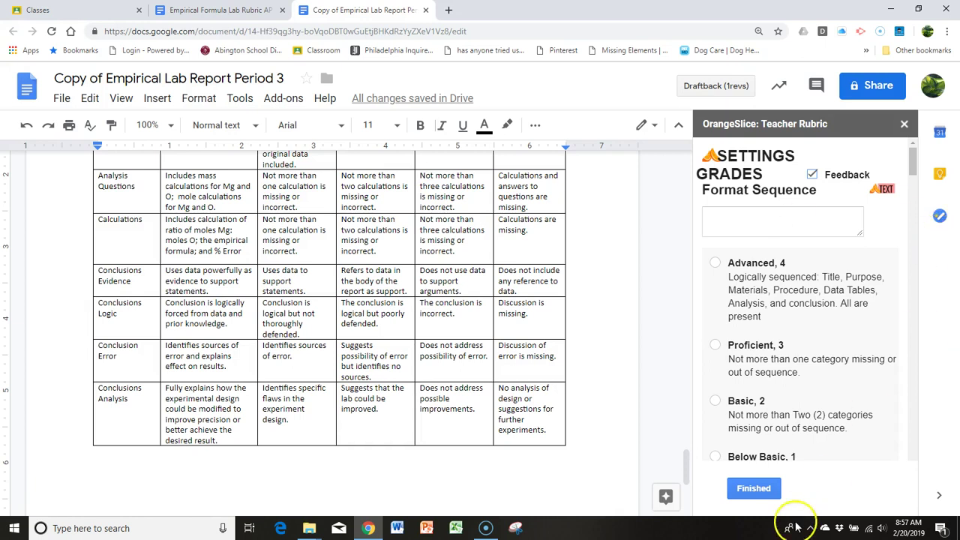
left_click(757, 491)
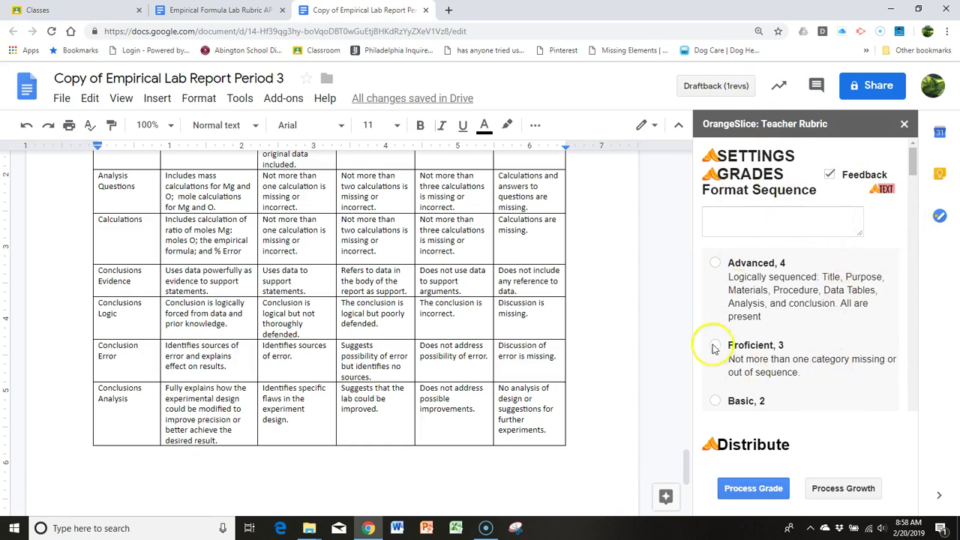
- Scroll the report back to the top, then rate Format Sequence as Advanced, 4
left_click_drag(685, 457, 678, 189)
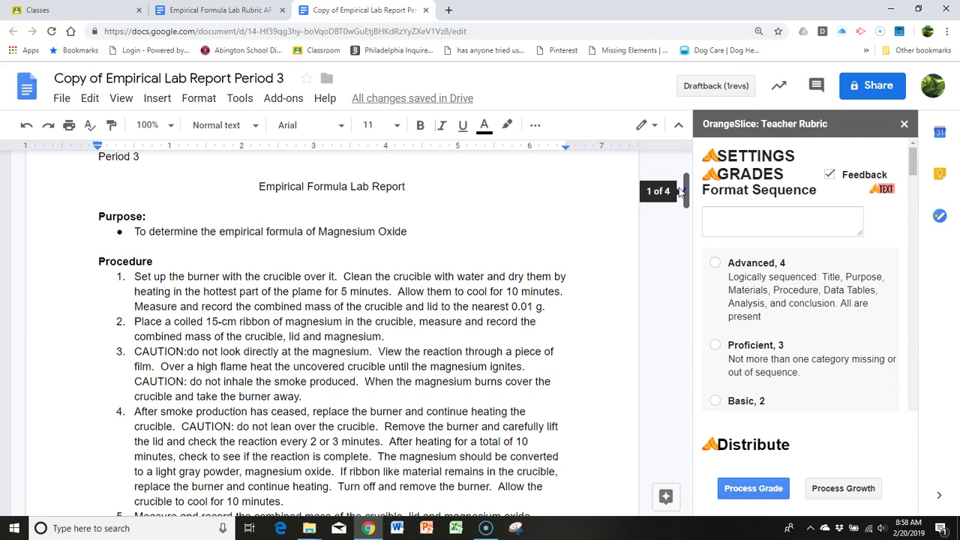
left_click_drag(680, 192, 680, 206)
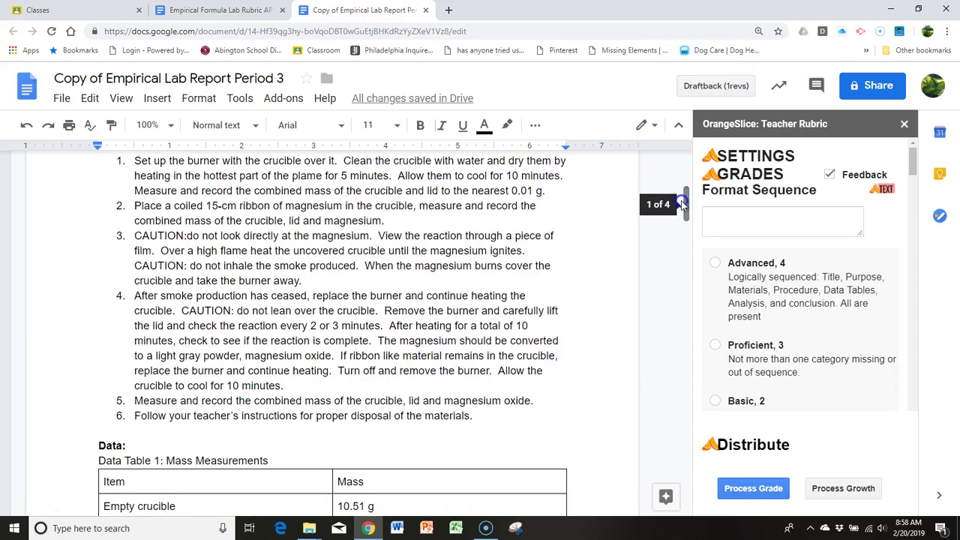
left_click(715, 264)
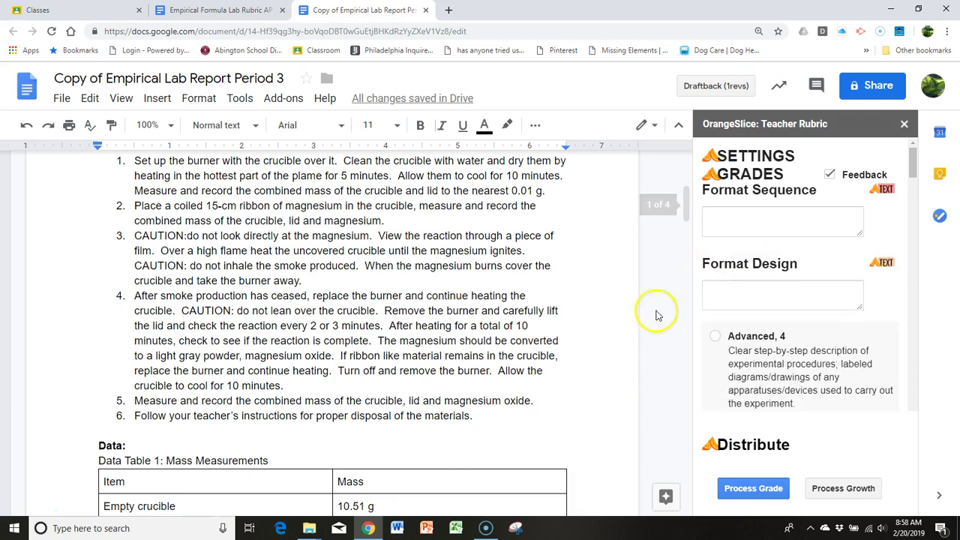
scroll(606, 317, "down", 2)
scroll(621, 328, "up", 4)
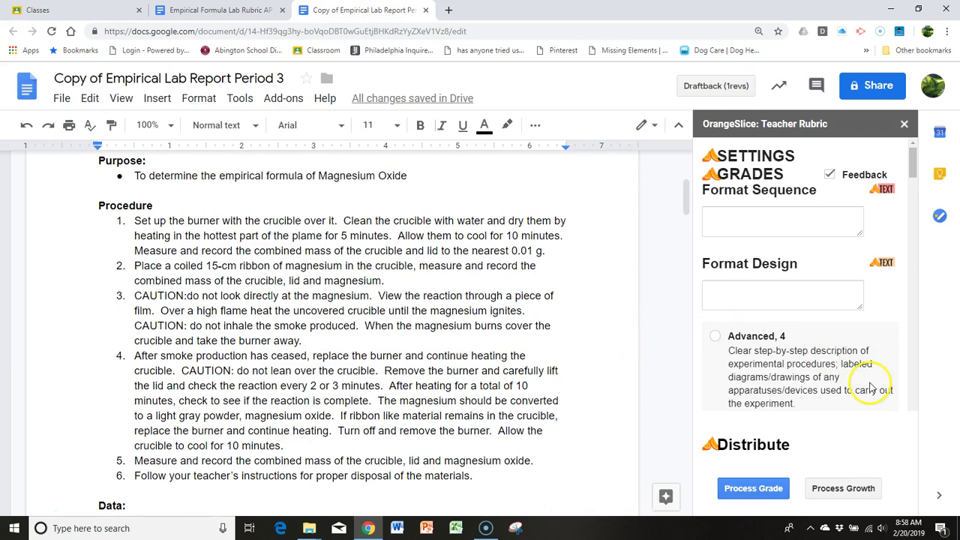
scroll(825, 360, "down", 1)
- Rate Format Design Advanced, 4 and give Data Format the feedback 'Where are the units?' with corrected spelling
left_click(716, 277)
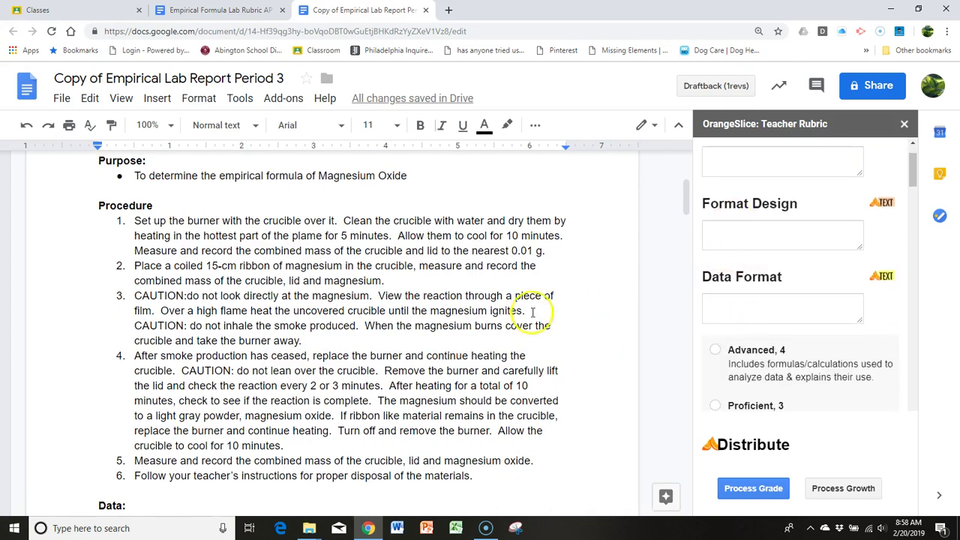
scroll(529, 314, "down", 3)
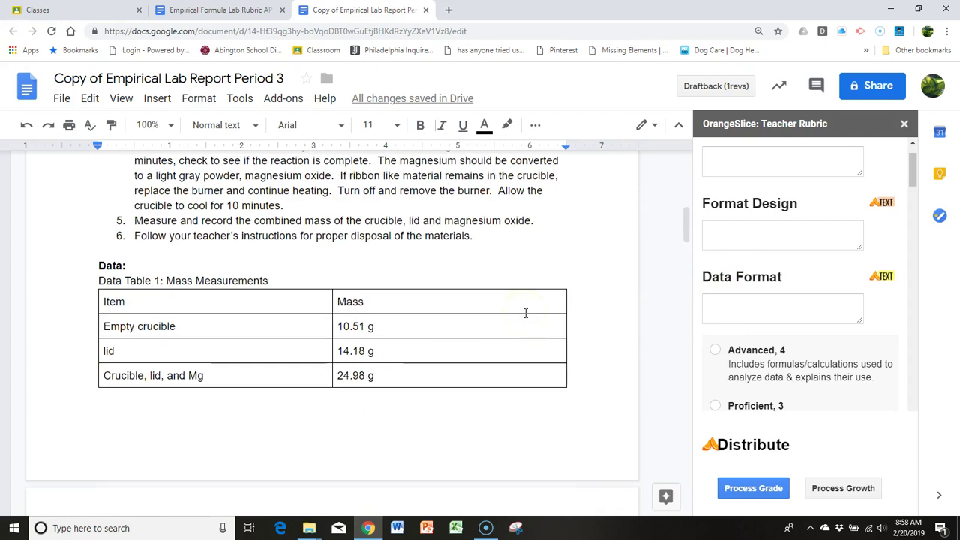
left_click(716, 301)
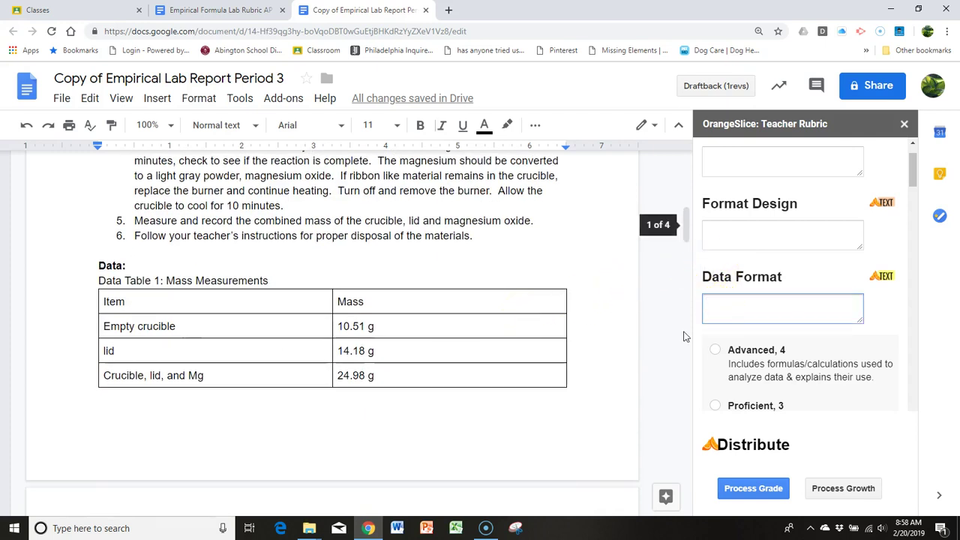
type("WHere")
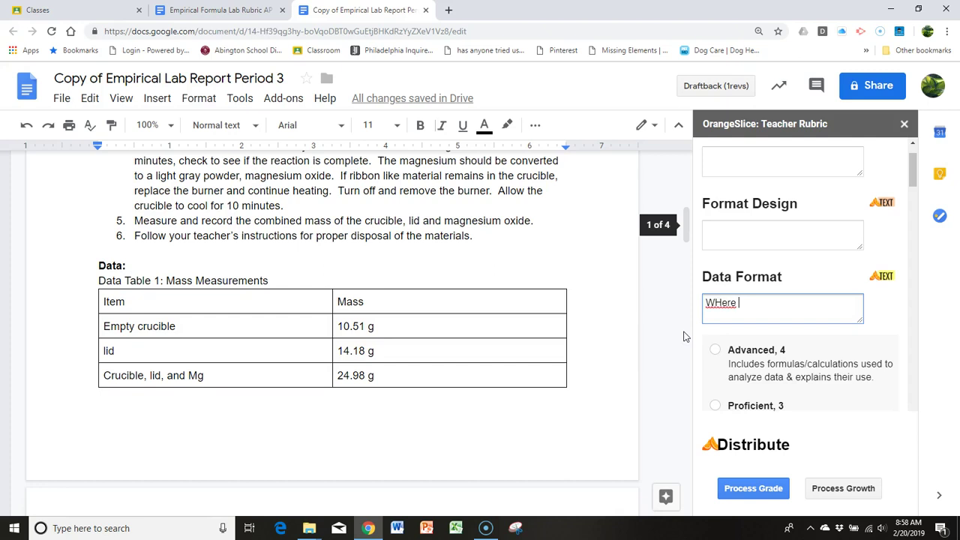
type("re the units?")
right_click(716, 307)
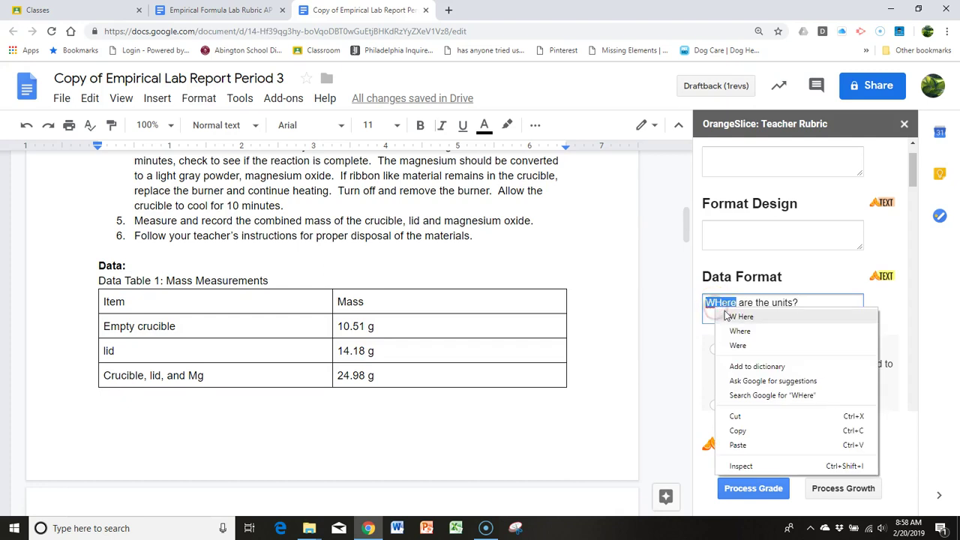
left_click(739, 330)
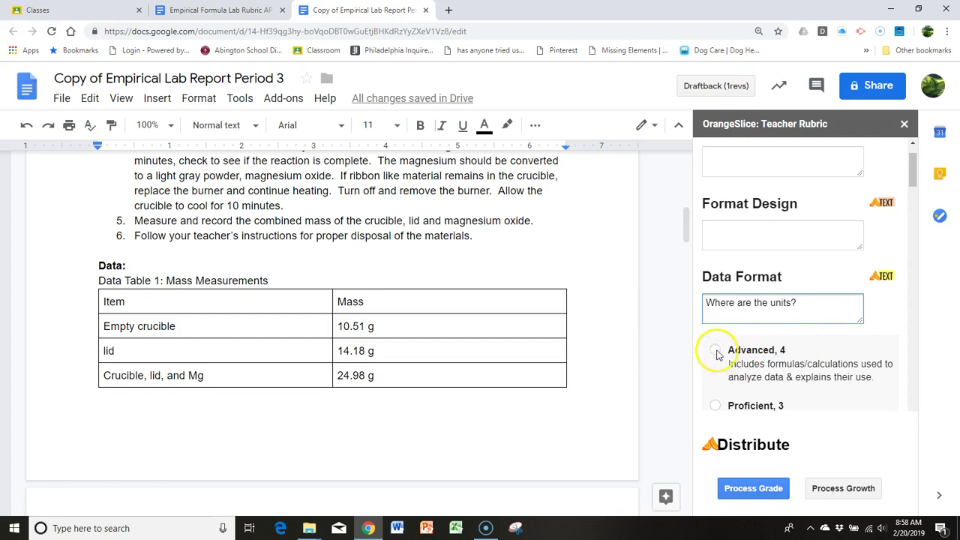
- Rate Data Format as Proficient, 3
scroll(717, 352, "down", 2)
left_click(716, 289)
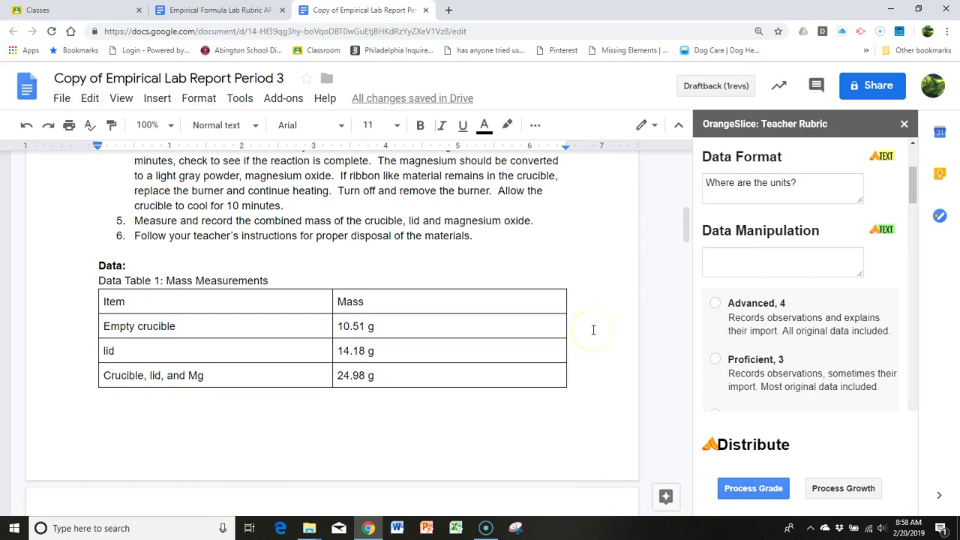
scroll(593, 325, "down", 10)
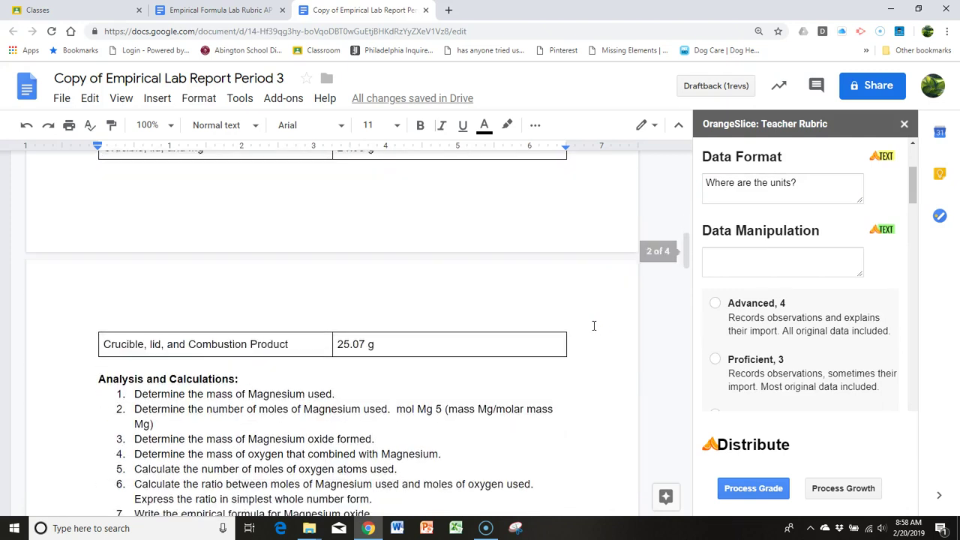
scroll(593, 325, "down", 3)
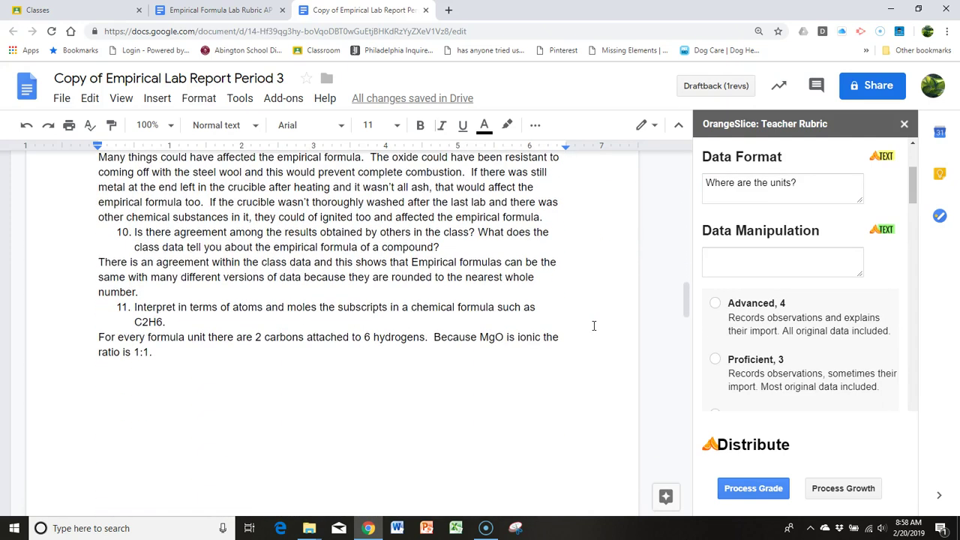
scroll(593, 325, "up", 2)
scroll(594, 322, "down", 2)
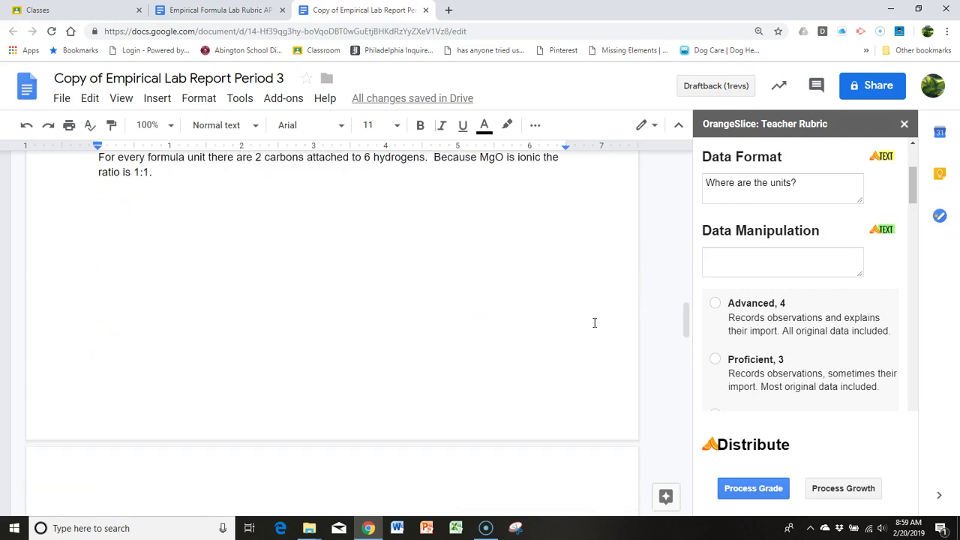
scroll(594, 322, "up", 8)
scroll(594, 322, "down", 3)
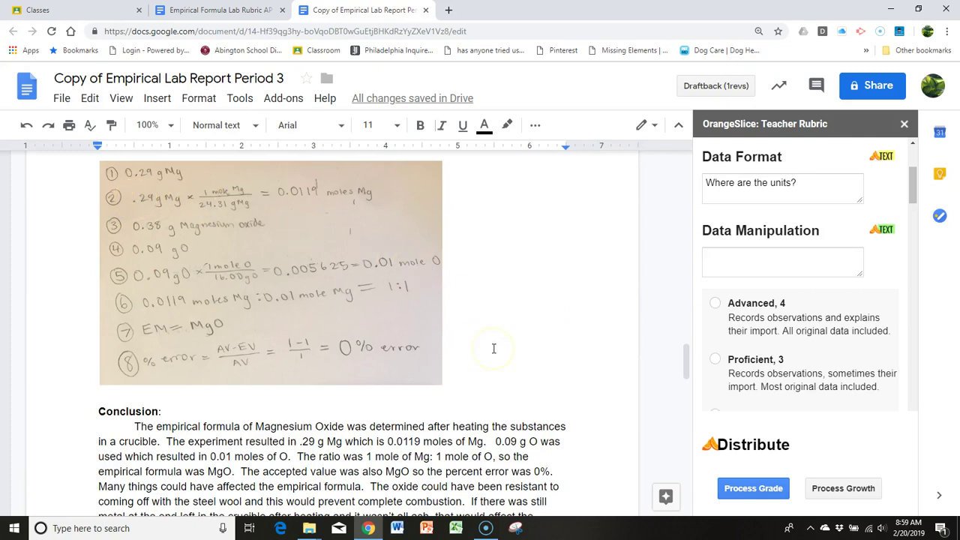
- Rate Data Manipulation, Analysis Questions and Calculations each as Advanced, 4
left_click(716, 302)
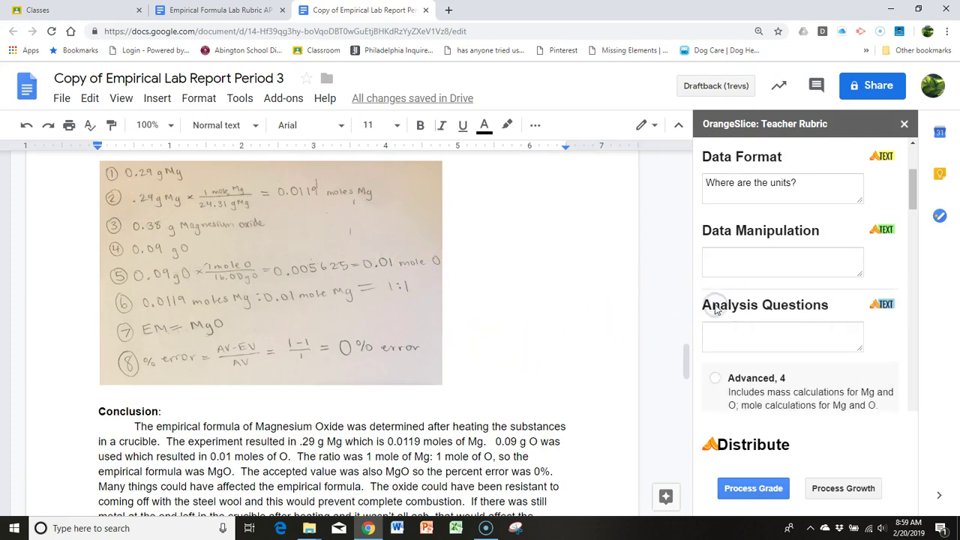
scroll(716, 307, "down", 2)
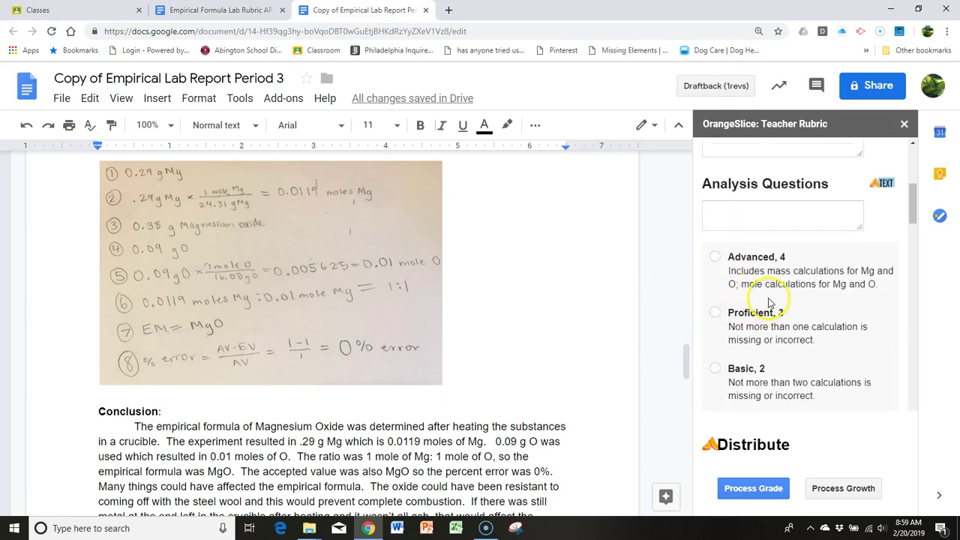
left_click(715, 256)
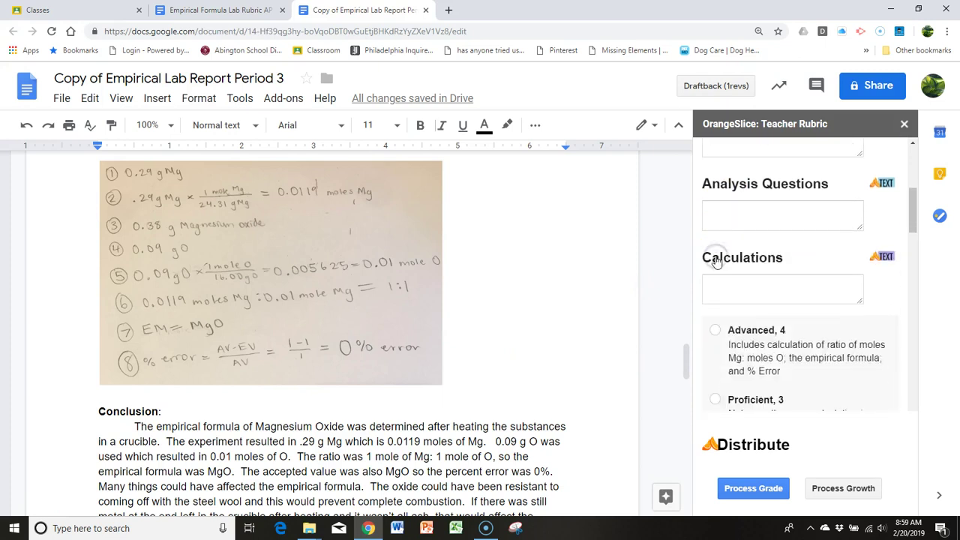
scroll(731, 314, "down", 1)
left_click(715, 270)
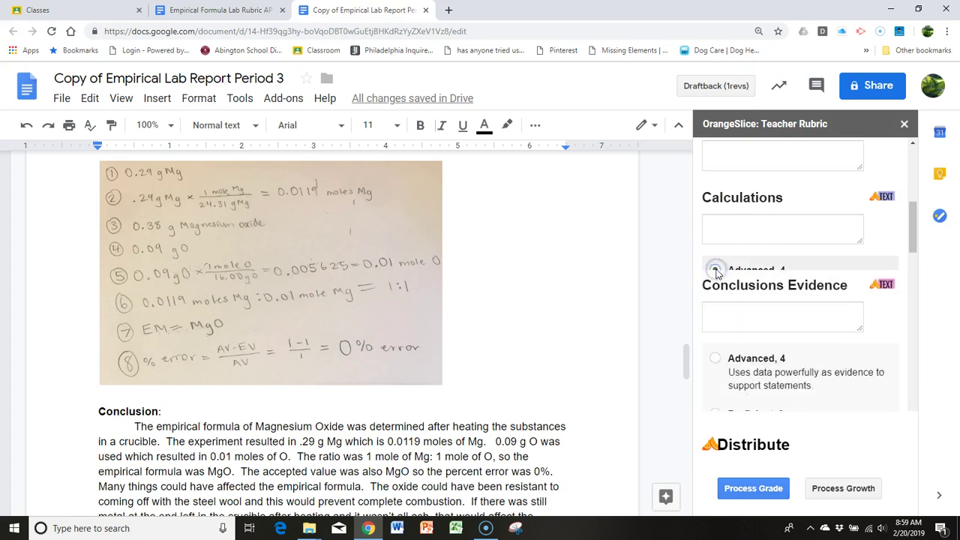
scroll(466, 300, "down", 3)
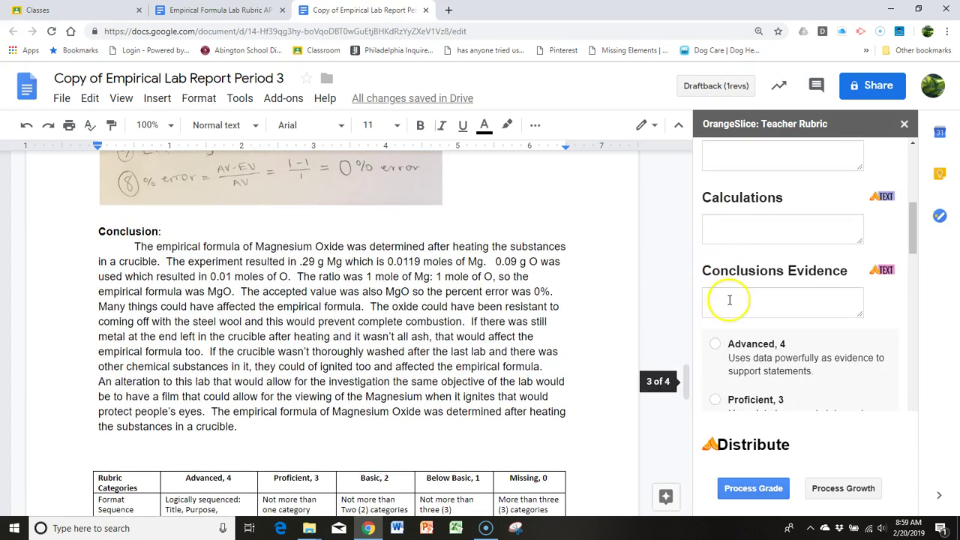
scroll(863, 341, "down", 2)
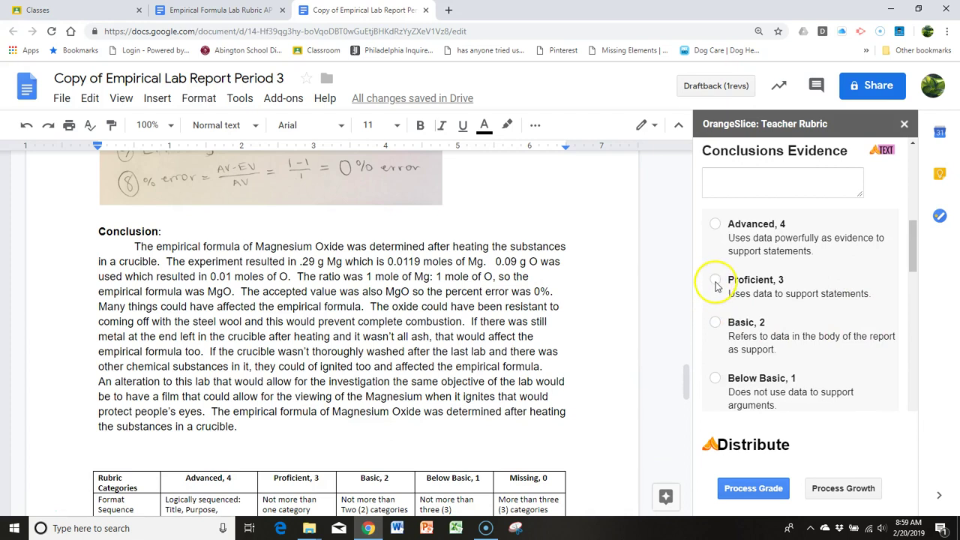
- Rate Conclusions Evidence Proficient, 3 and write the Conclusions Logic comment about discussing results in detail
left_click(716, 283)
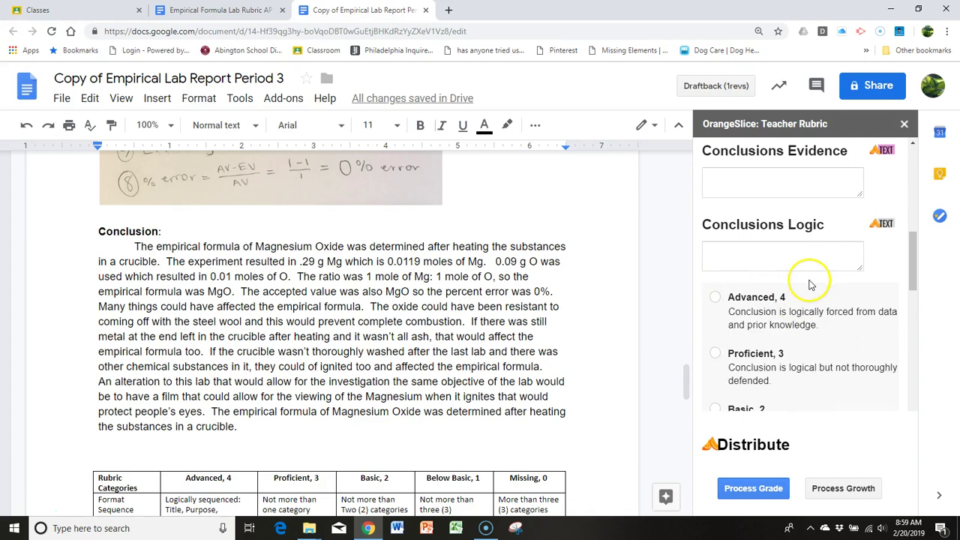
left_click(748, 253)
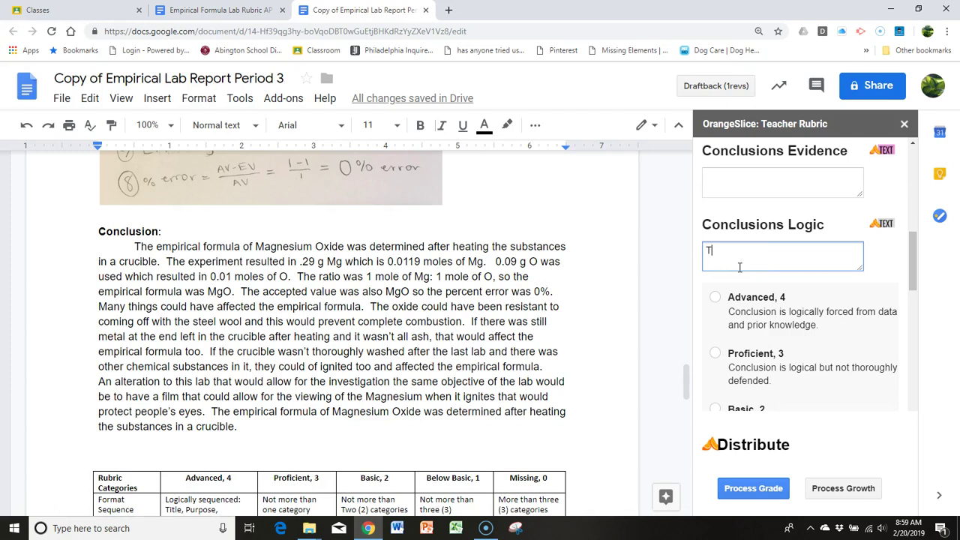
type("The conclusions shou")
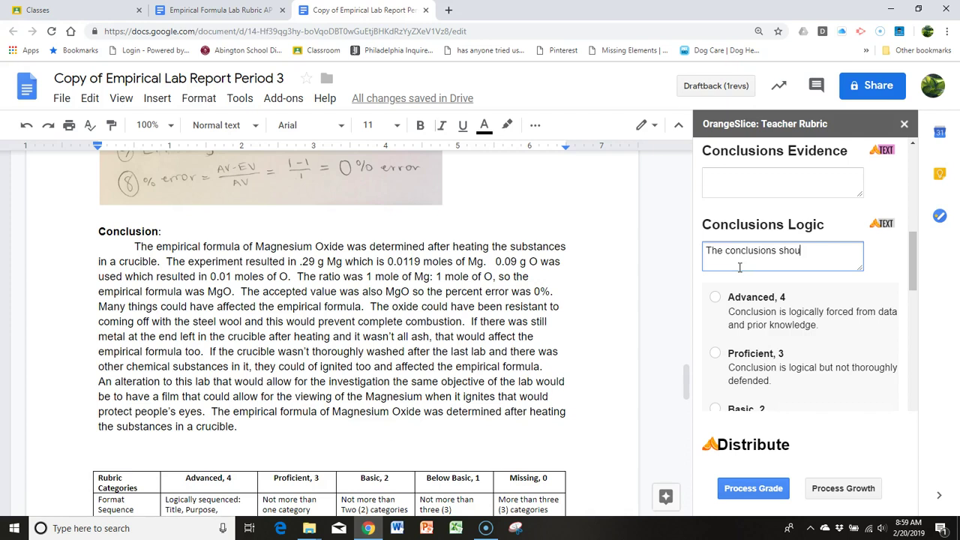
type("ld include a detailed")
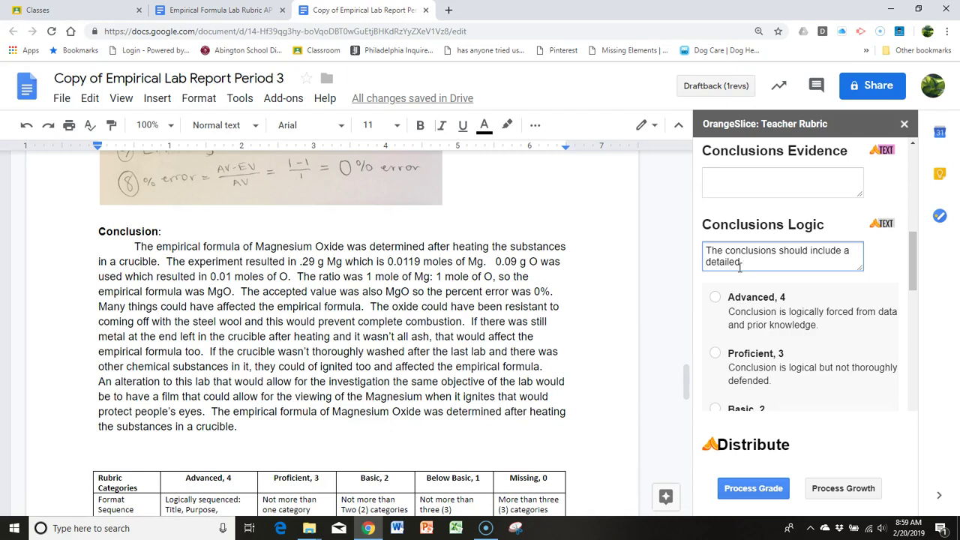
type(" discussion of the reuslts.")
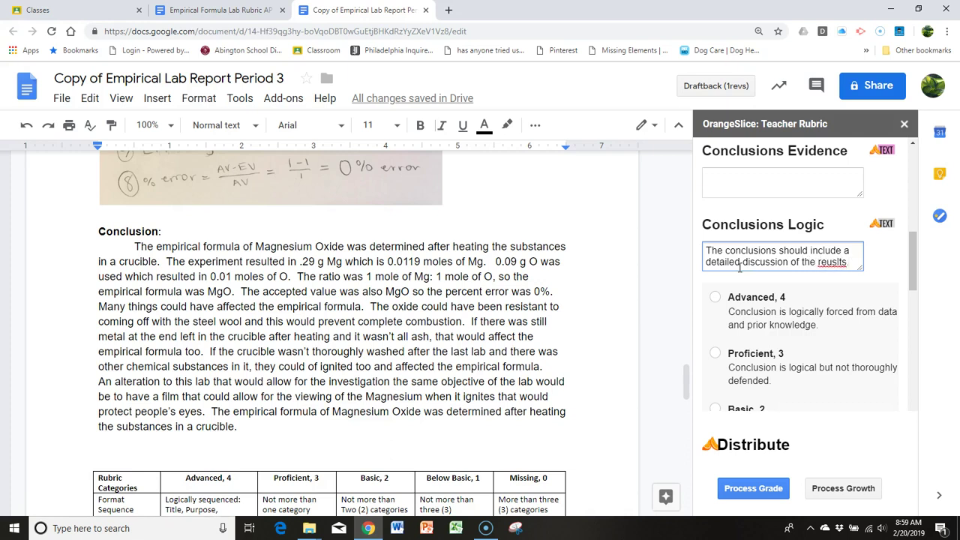
- Rate Conclusions Logic, Conclusion Error and Conclusions Analysis Proficient, 3, correcting 'reuslts' to 'results'
left_click(715, 352)
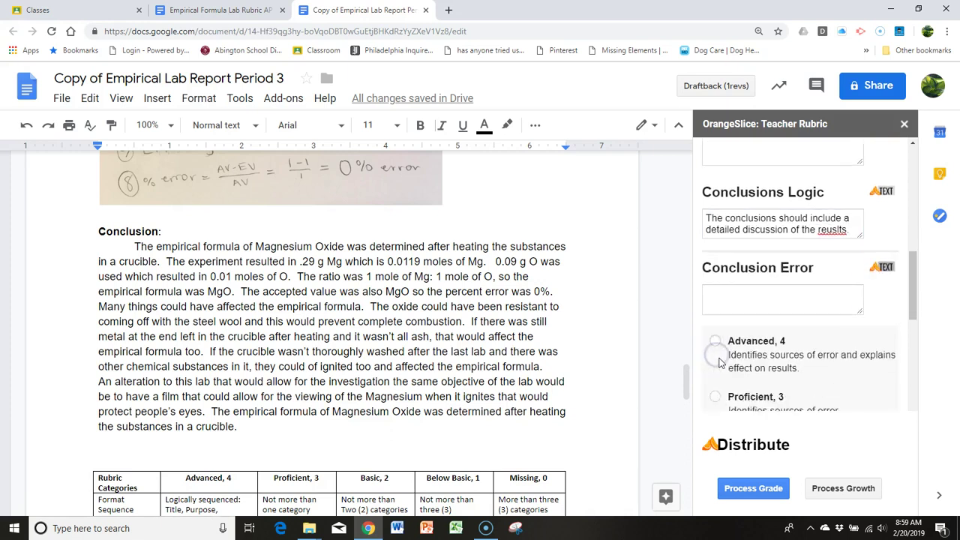
scroll(718, 363, "down", 1)
scroll(719, 253, "up", 1)
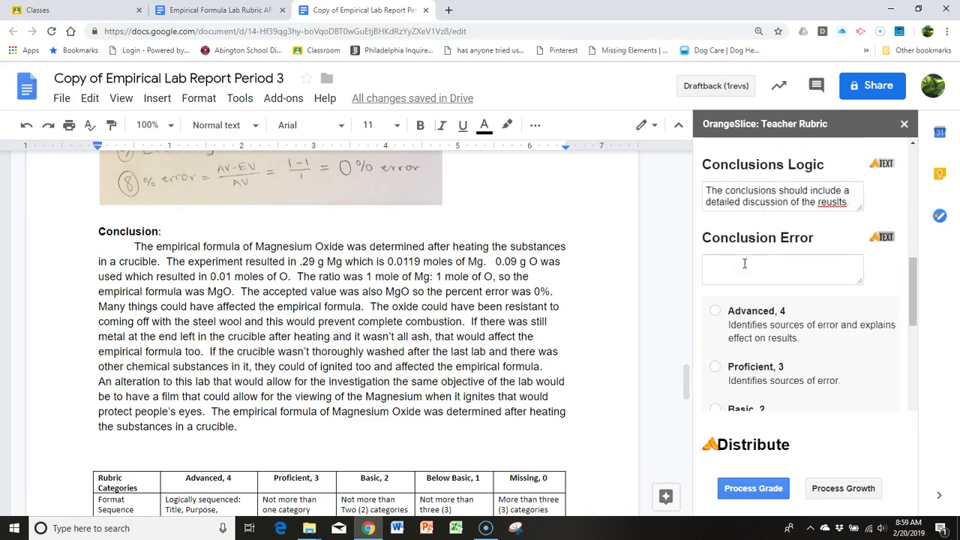
right_click(831, 201)
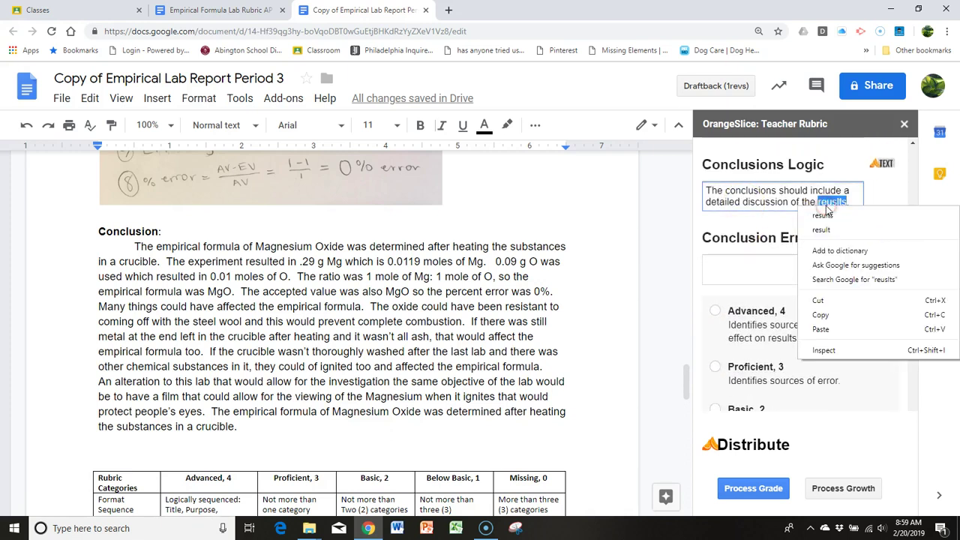
left_click(825, 215)
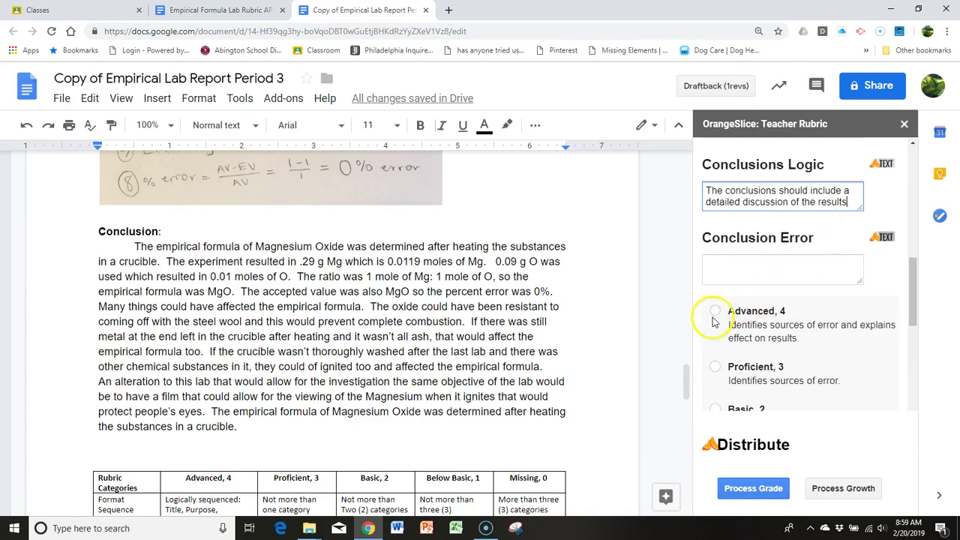
left_click(721, 366)
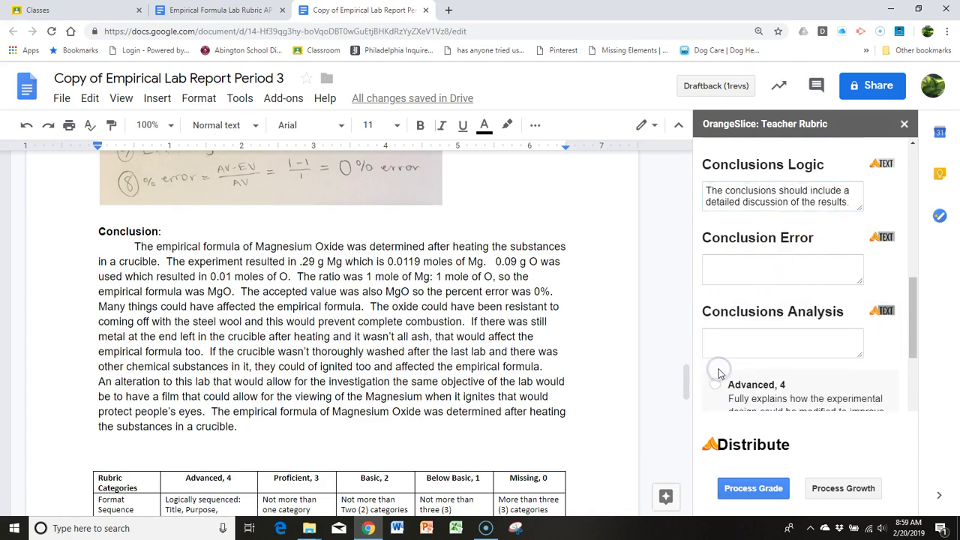
scroll(718, 371, "down", 2)
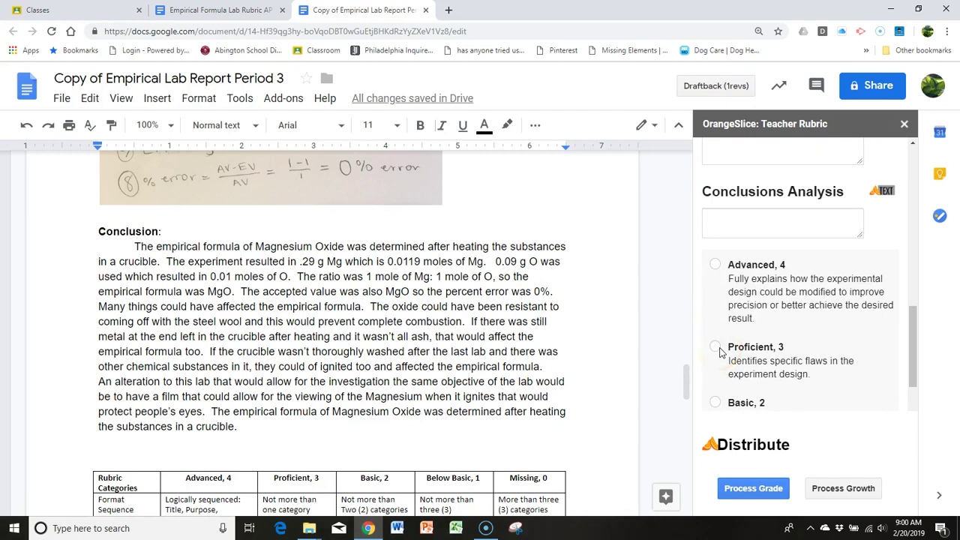
left_click(718, 347)
- Enter the summary comment 'Good job!' and process the grade, giving 35 pts, 88%
left_click(742, 290)
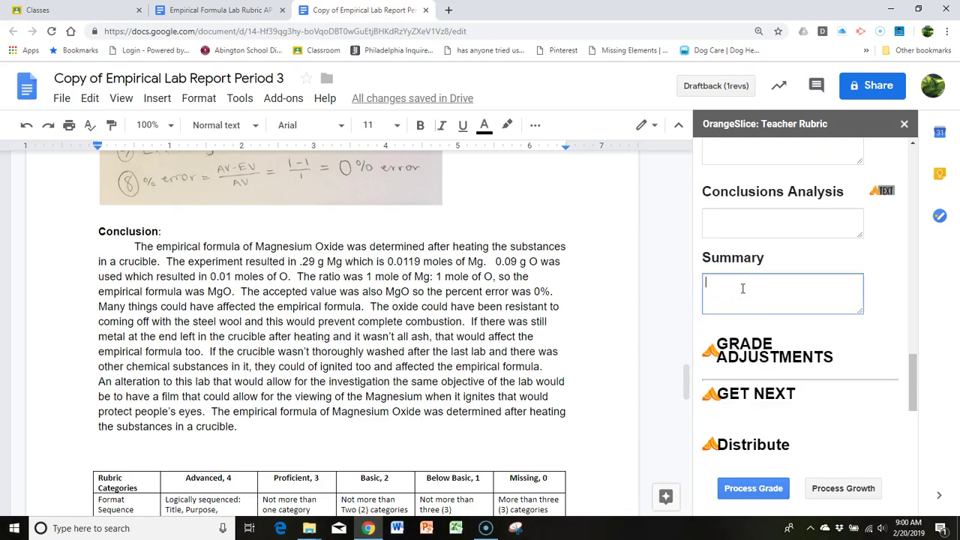
type("Good job!")
left_click(761, 488)
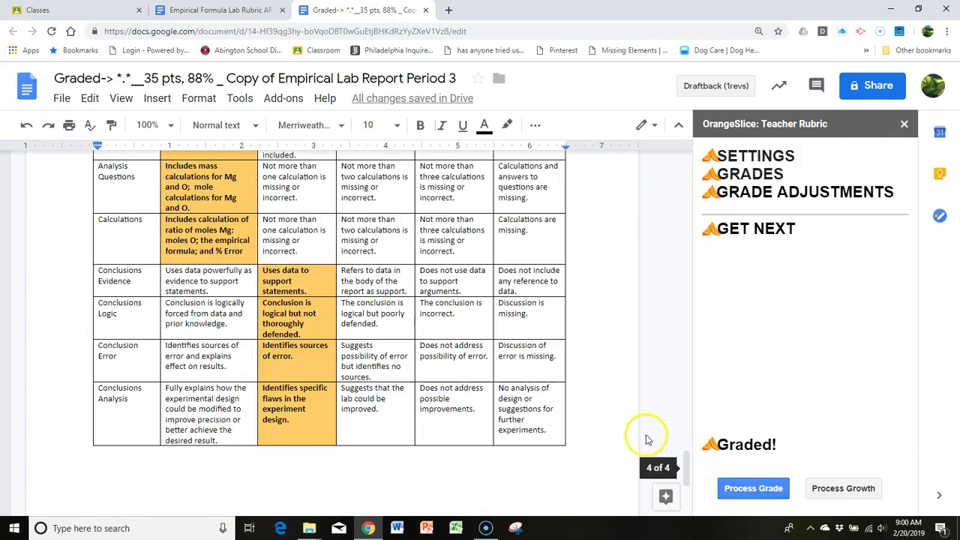
- Scroll through the graded report to review the highlighted rubric table cells
left_click(576, 462)
scroll(577, 454, "up", 4)
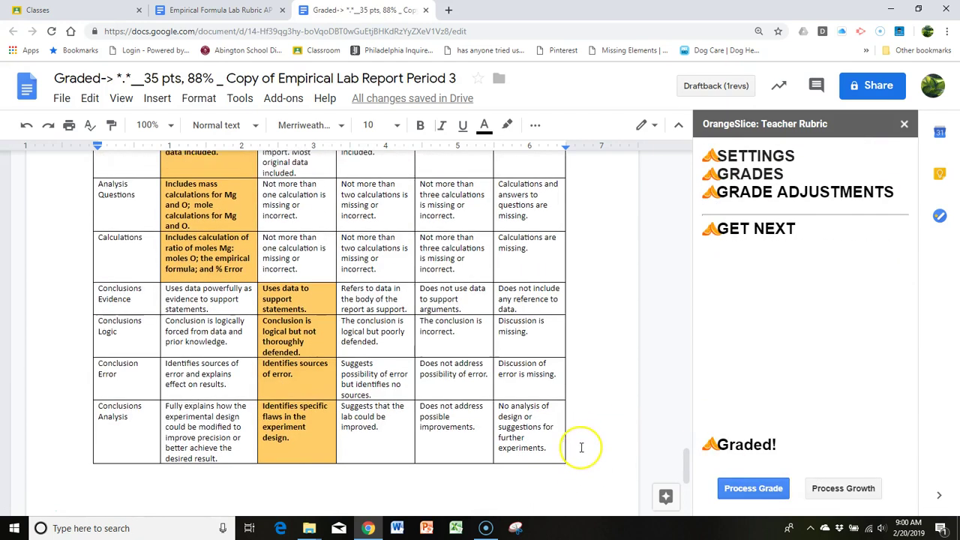
scroll(581, 447, "up", 5)
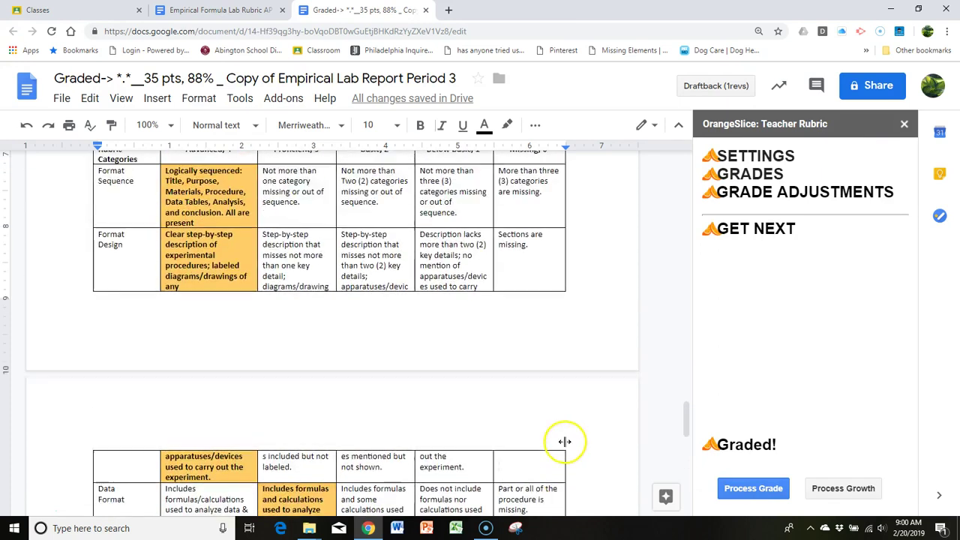
scroll(510, 428, "down", 2)
scroll(509, 429, "down", 10)
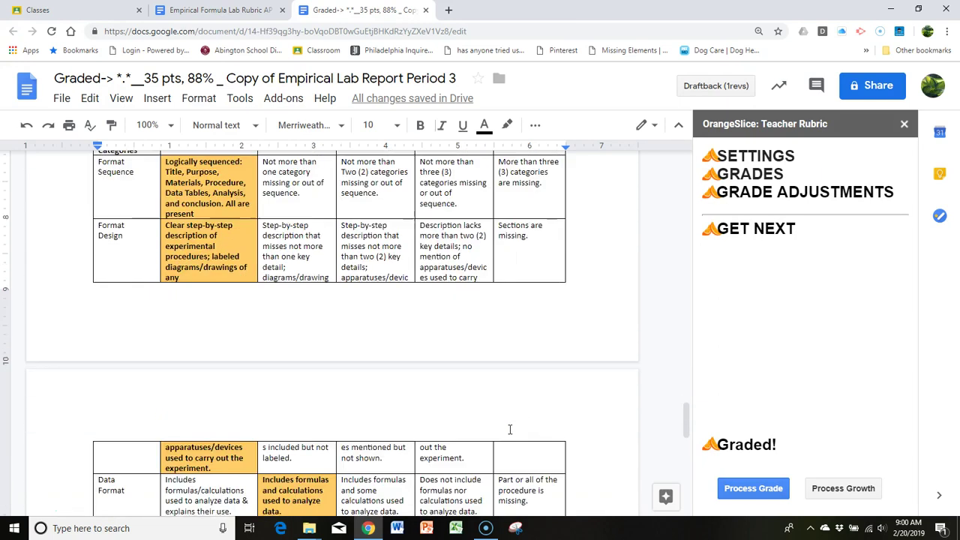
scroll(509, 428, "down", 2)
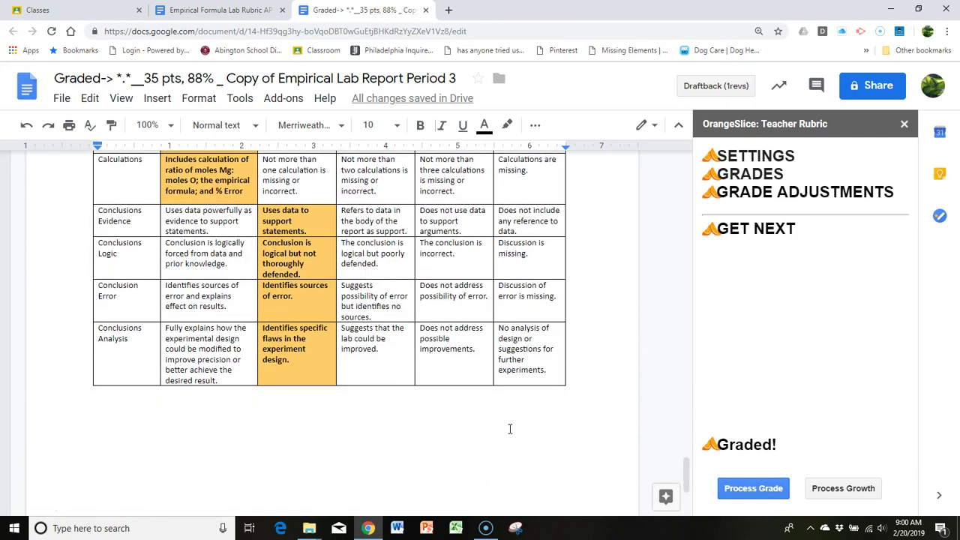
scroll(509, 428, "down", 1)
- Scroll back to the top to view the 35 pts, 88% of 40 grade summary
scroll(509, 429, "up", 15)
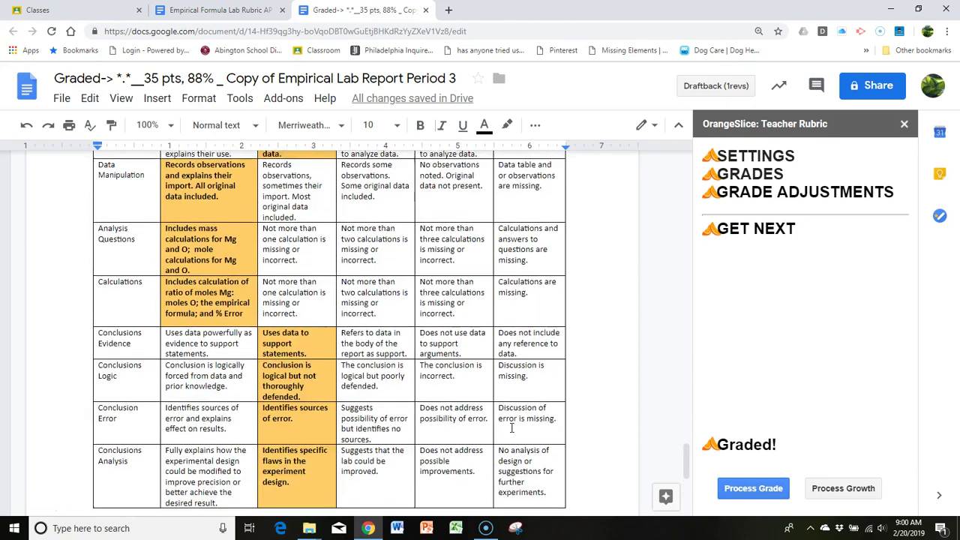
scroll(511, 427, "up", 15)
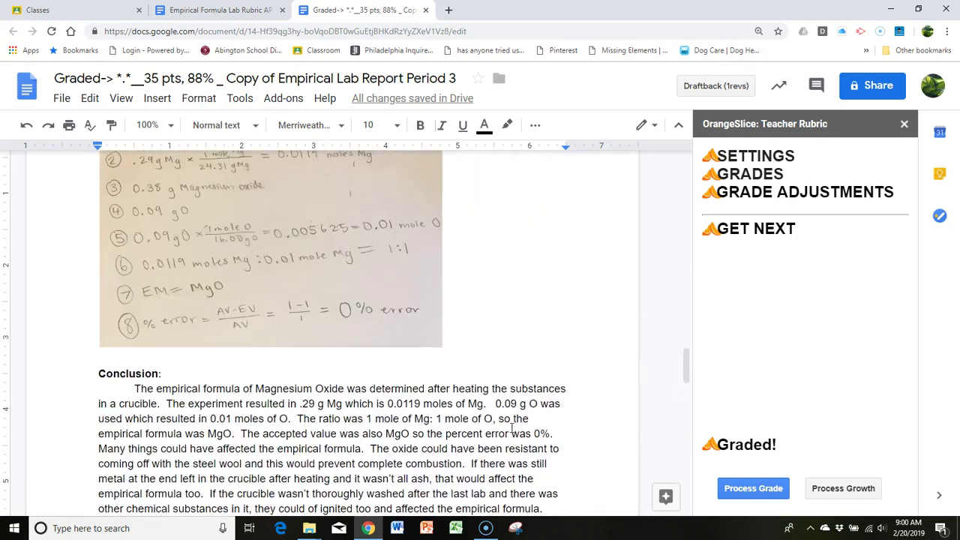
scroll(512, 427, "up", 15)
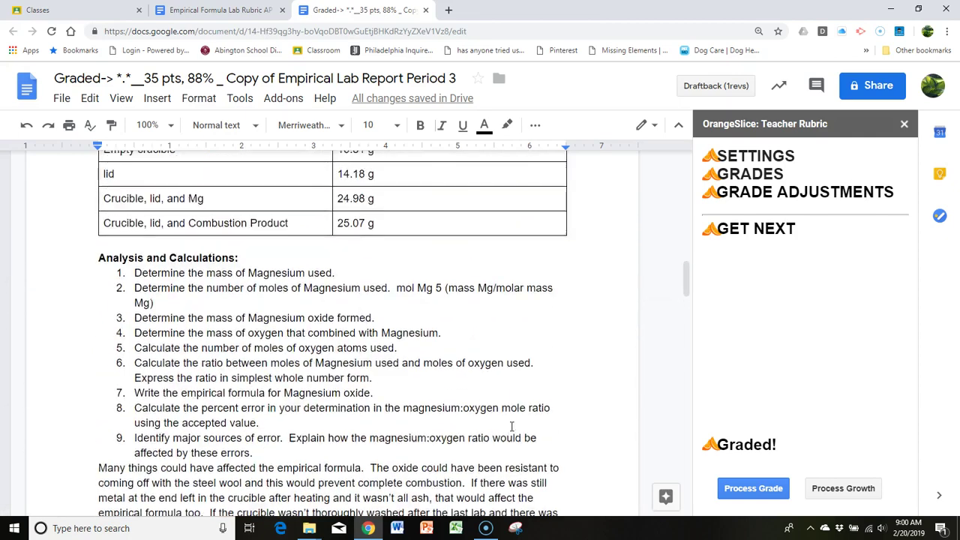
scroll(510, 427, "up", 5)
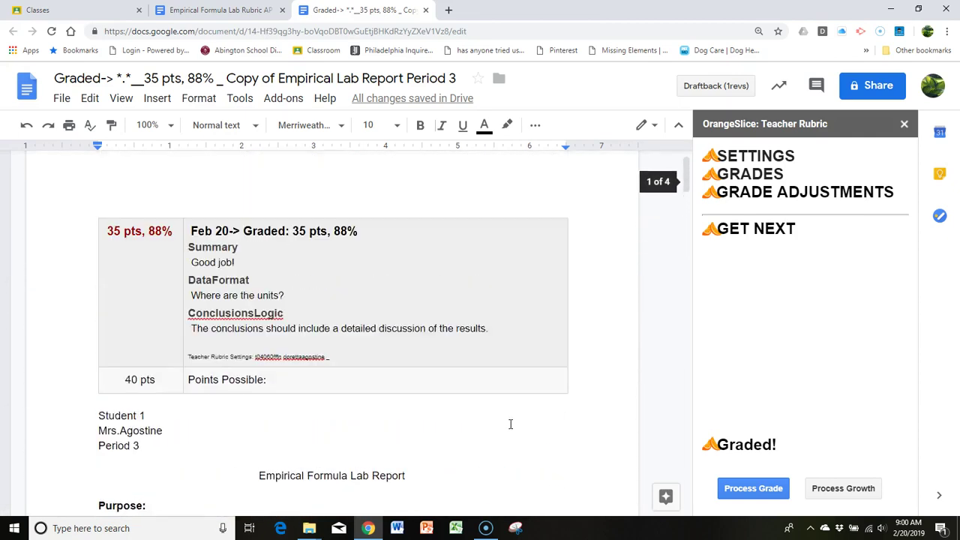
left_click(119, 258)
left_click(171, 257)
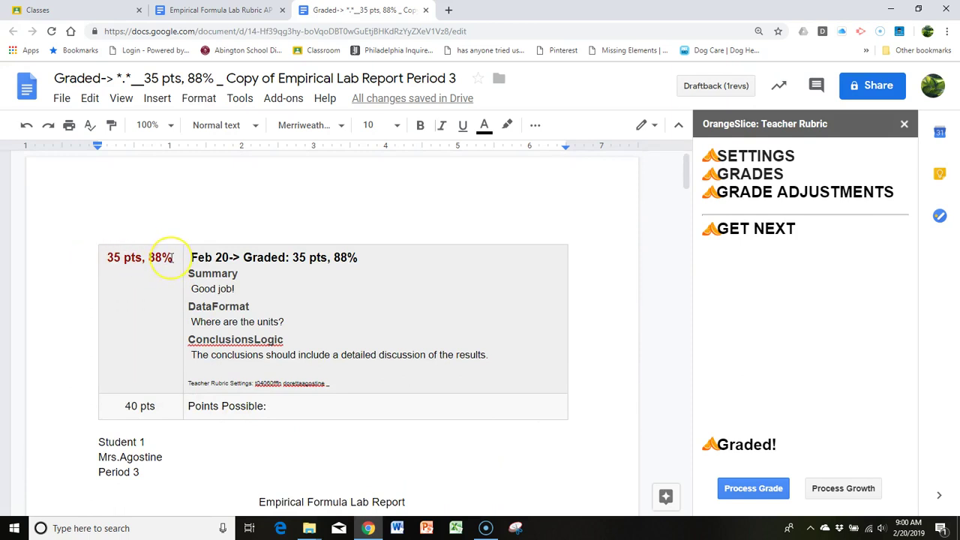